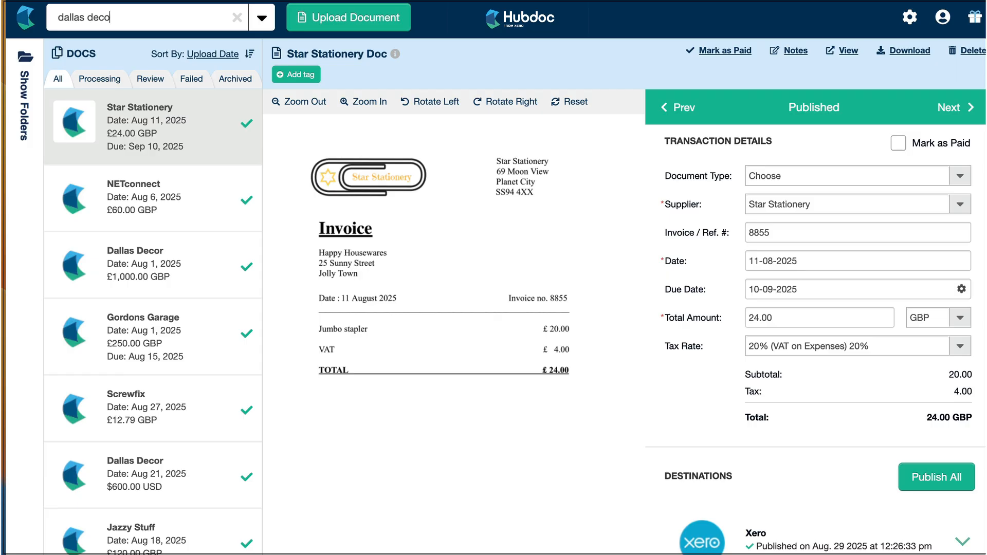
# Search the documents for "dallas decor", and clear the search to return to the full list
pyautogui.press('BackSpace')
pyautogui.write('r')
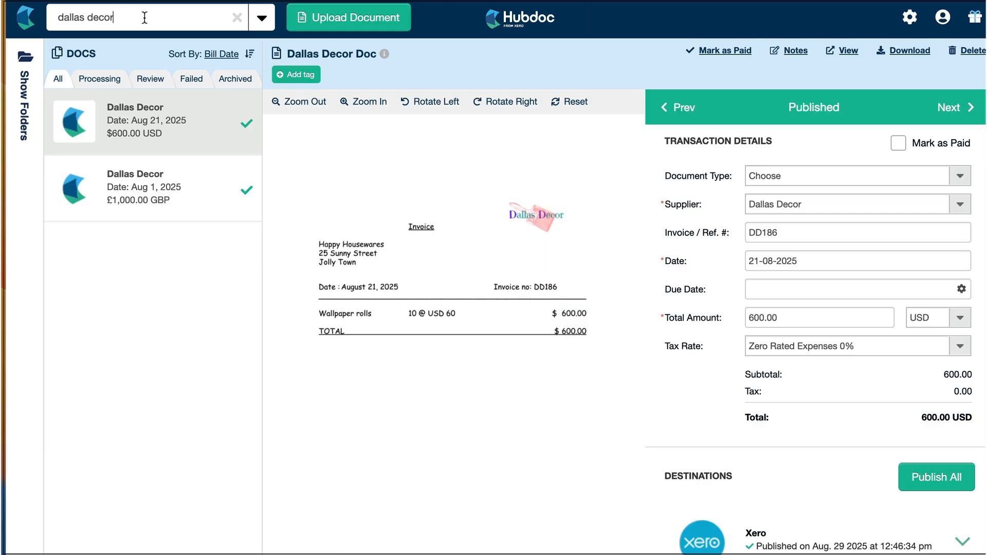
pyautogui.click(263, 21)
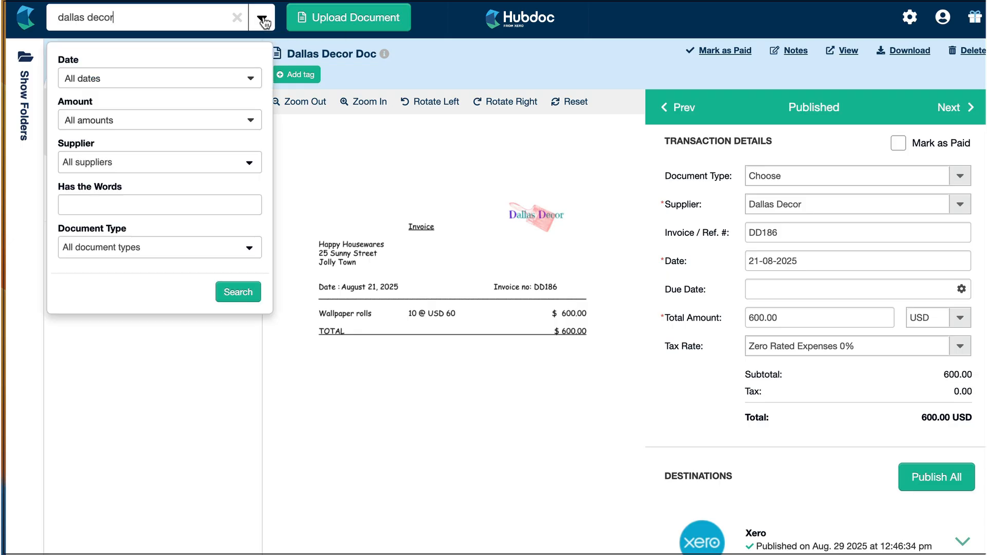
pyautogui.click(237, 19)
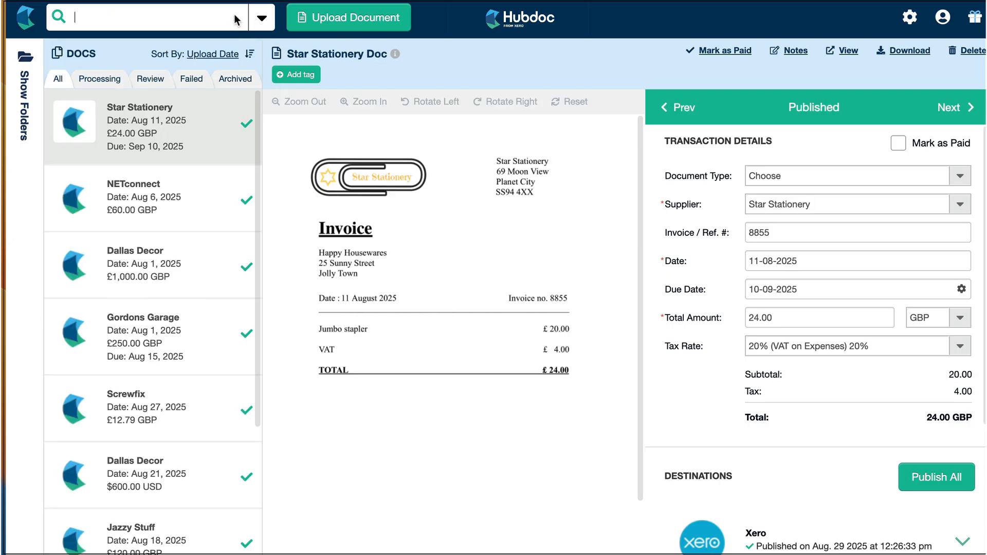
# Run an advanced search for documents whose amount equals 250.00
pyautogui.click(262, 21)
pyautogui.click(178, 120)
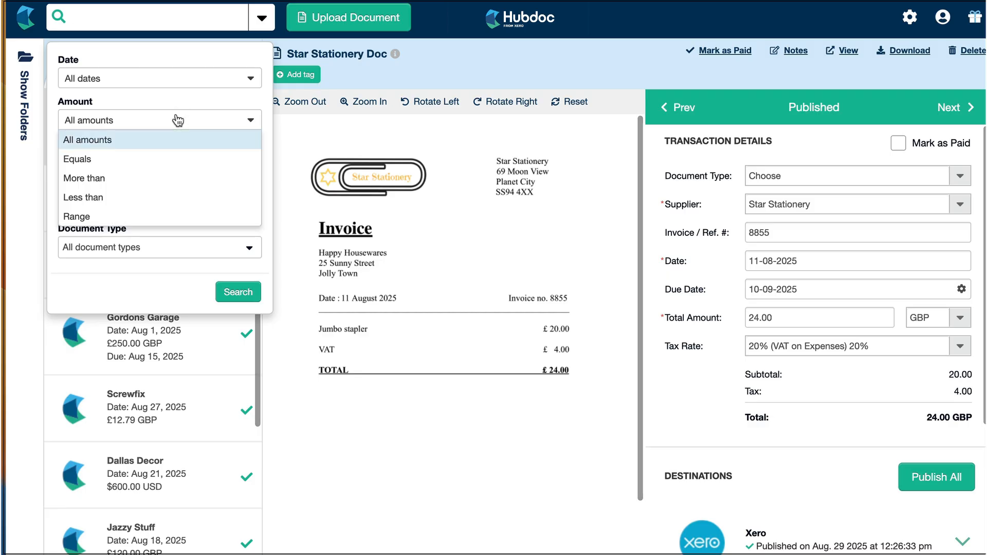
pyautogui.click(134, 158)
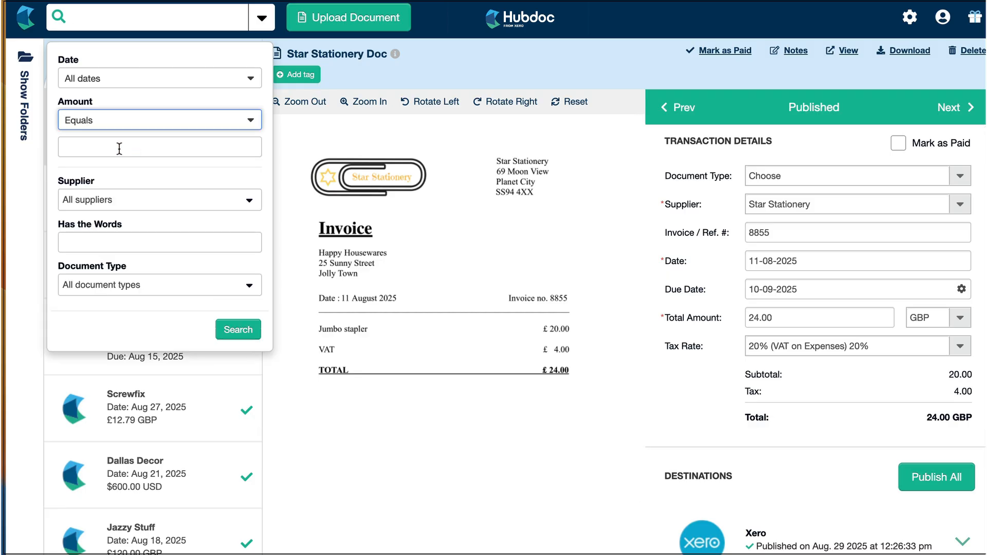
pyautogui.click(107, 149)
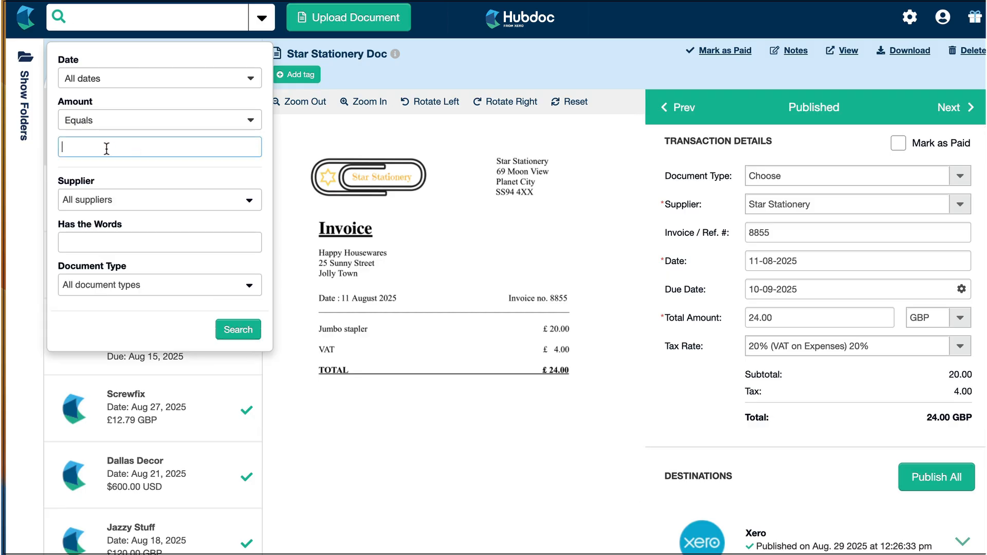
pyautogui.write('250.00')
pyautogui.click(238, 330)
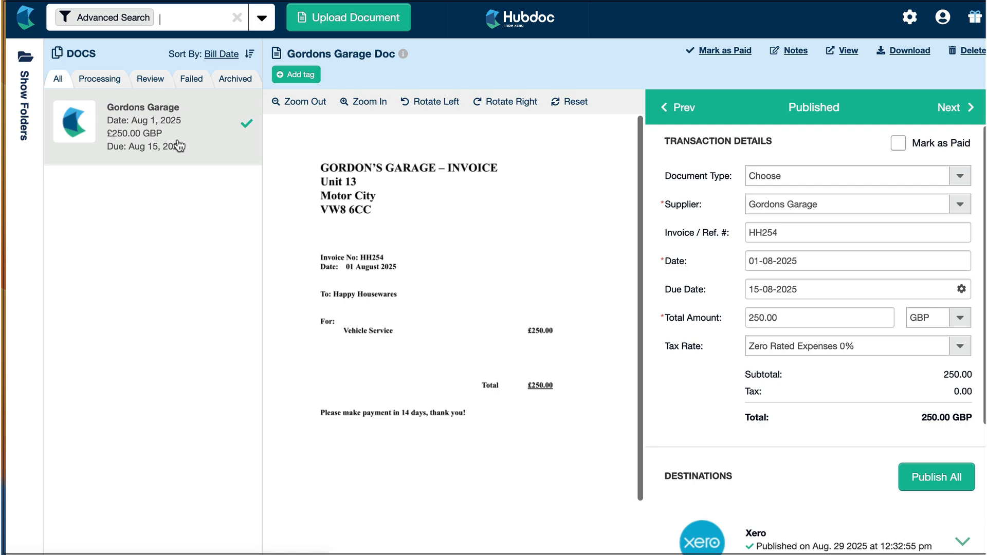
# Show the folders, view the Jazzy Stuff folder inside Uploads, and clear the folder filter
pyautogui.click(24, 91)
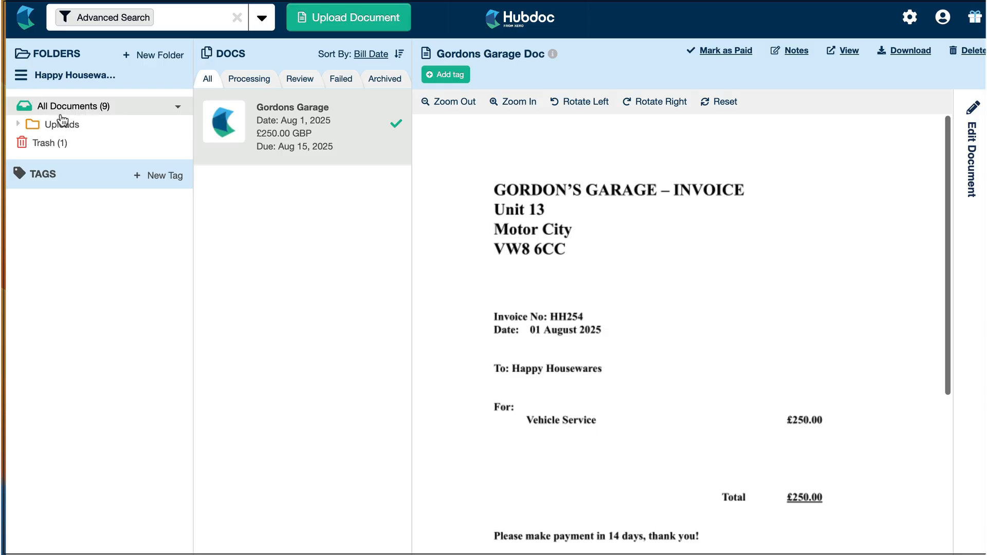
pyautogui.click(57, 128)
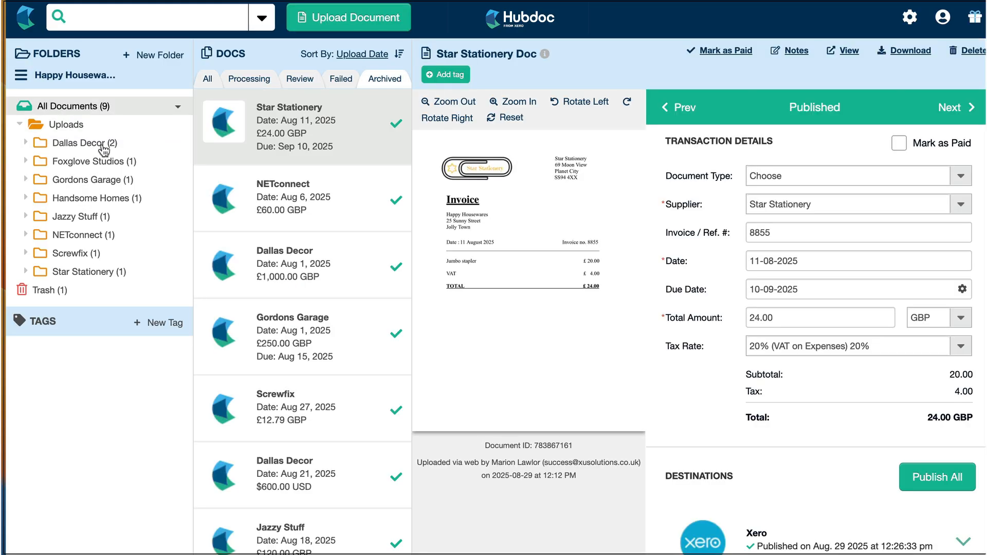
pyautogui.click(77, 218)
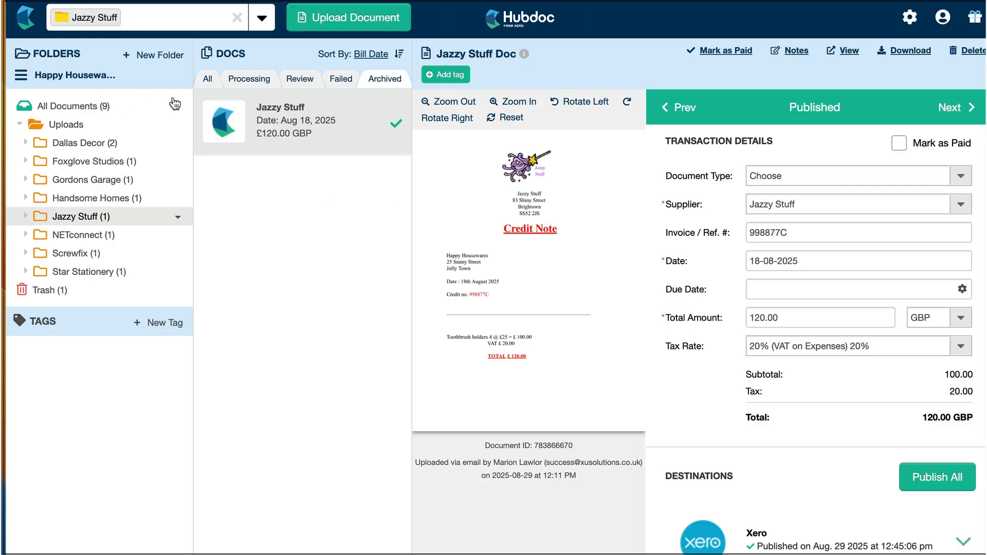
pyautogui.click(237, 20)
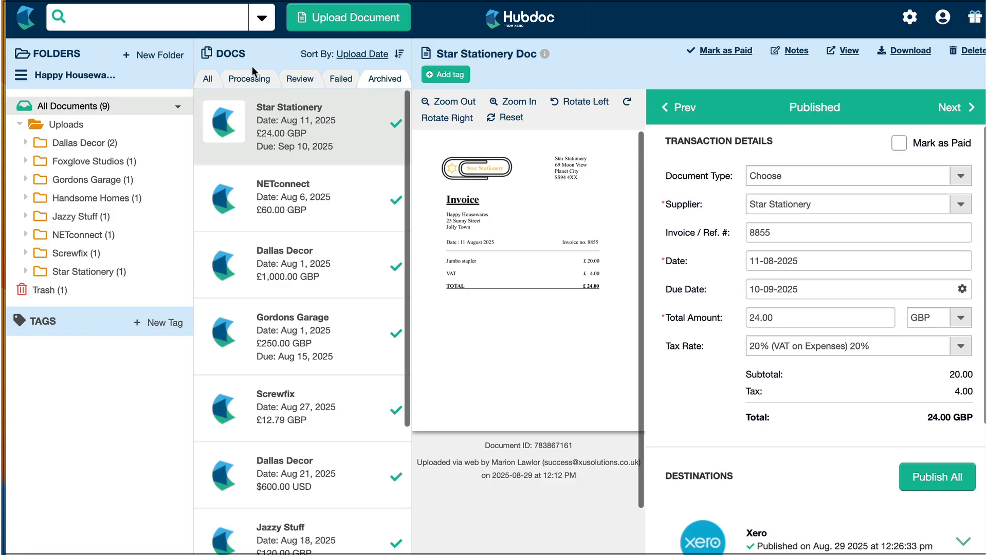
# Reverse the upload date order of the documents, sort them by bill date, and switch the sort direction
pyautogui.click(400, 55)
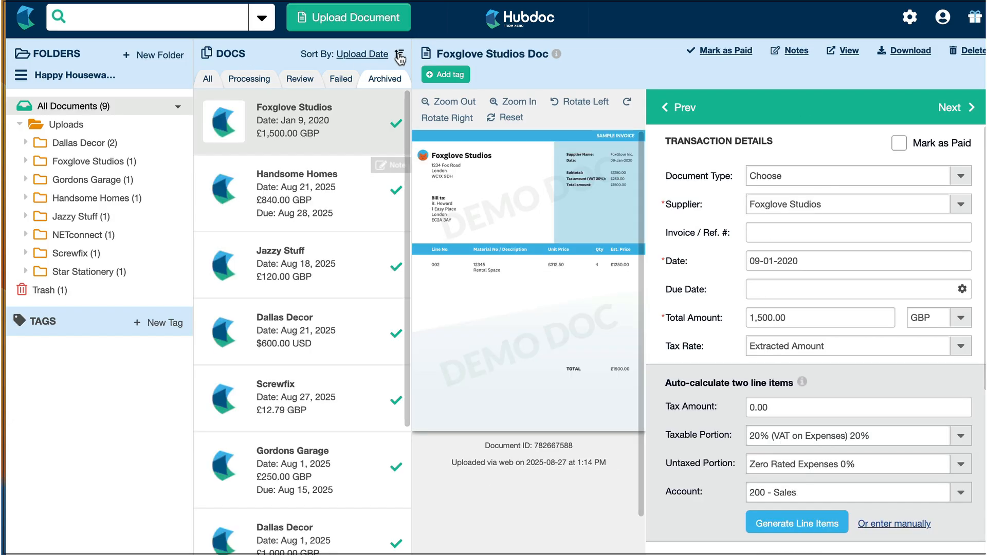
pyautogui.click(369, 56)
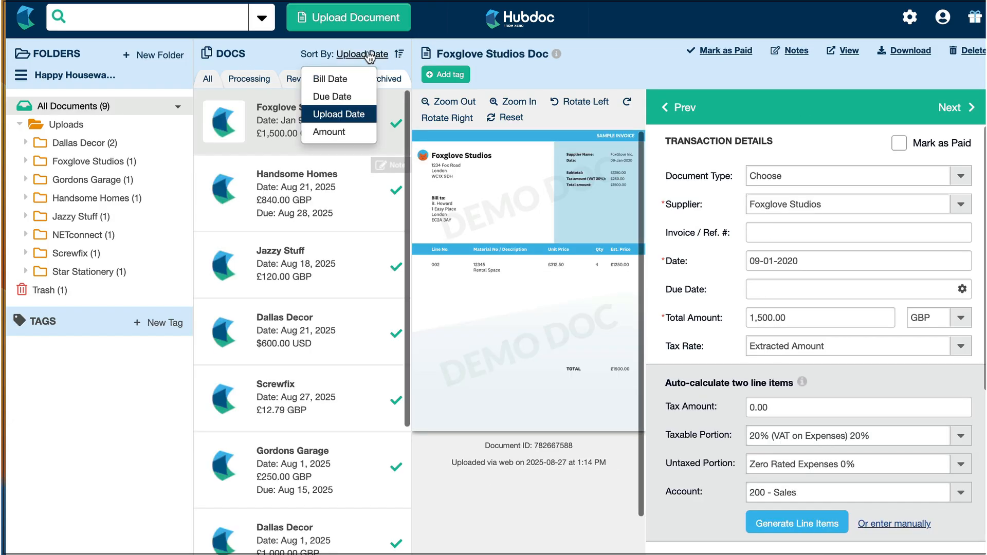
pyautogui.click(338, 80)
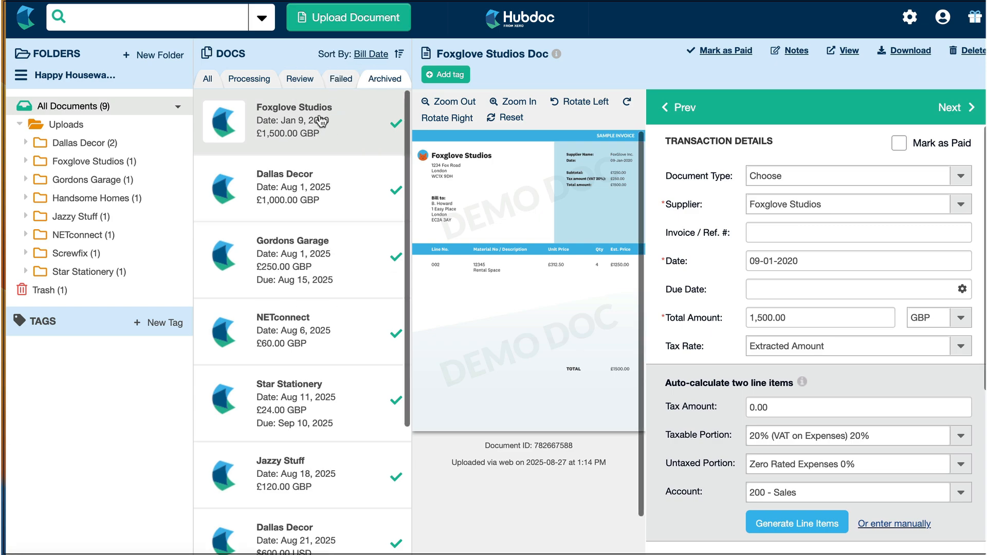
pyautogui.click(400, 55)
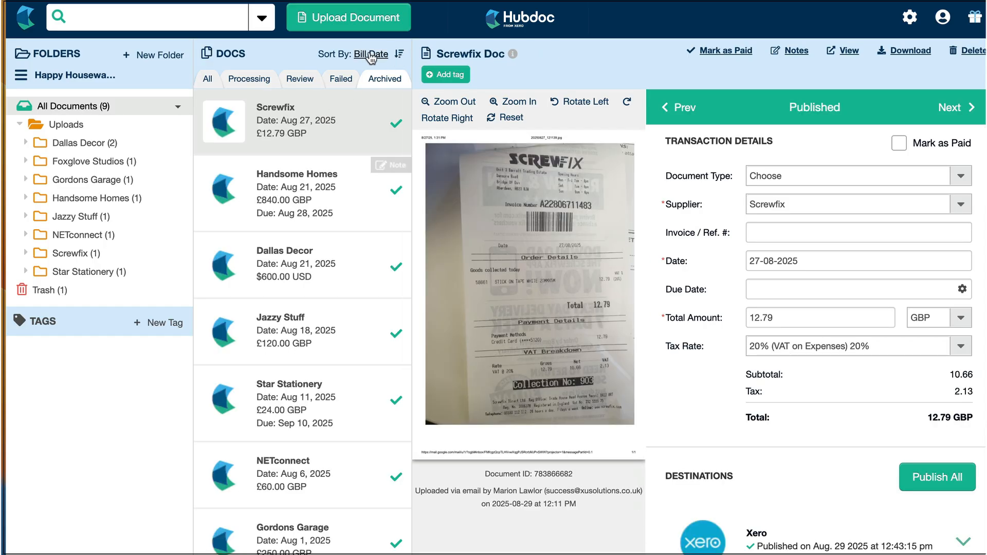
pyautogui.click(399, 56)
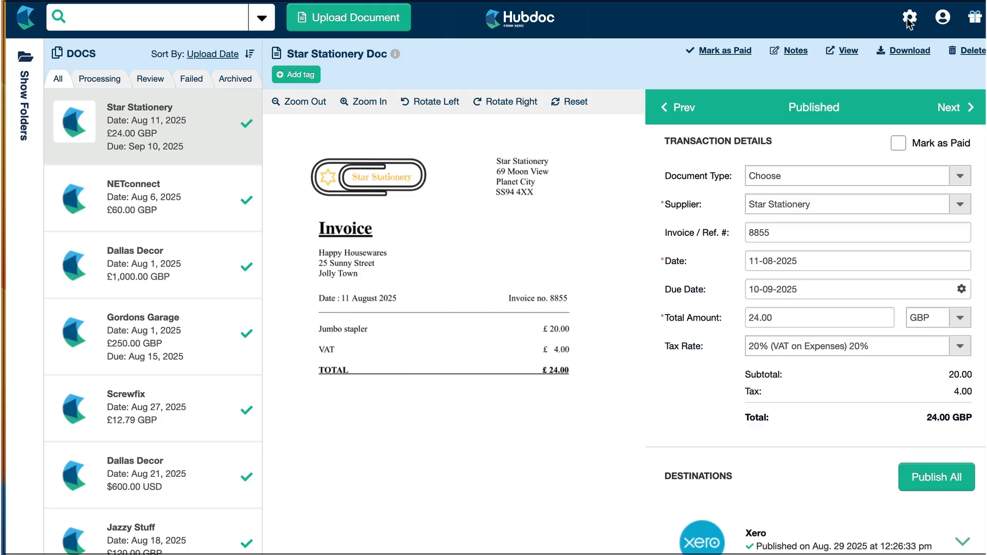
# Merge the suppliers Handsome Home and Handsome Homes in the supplier settings, keeping Handsome Homes
pyautogui.click(908, 20)
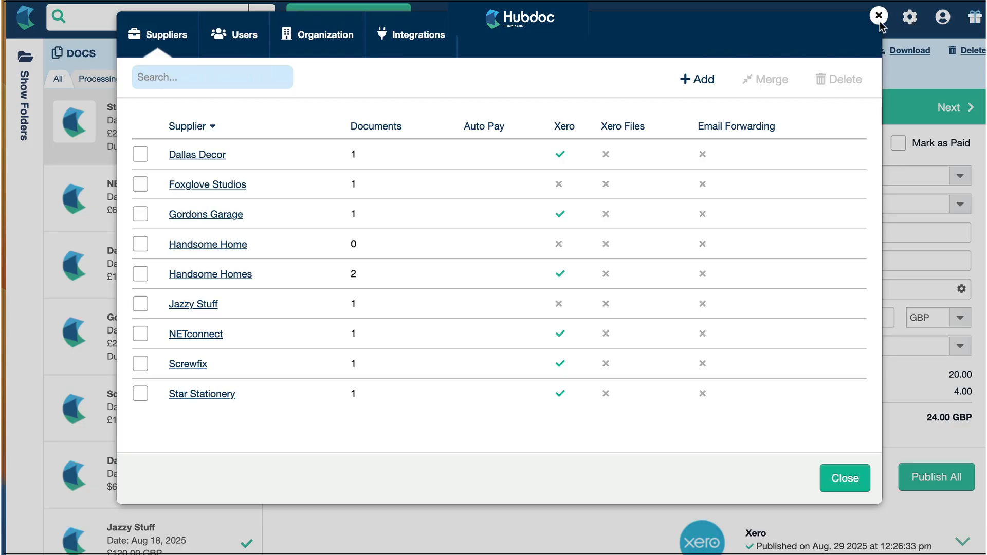
pyautogui.click(167, 34)
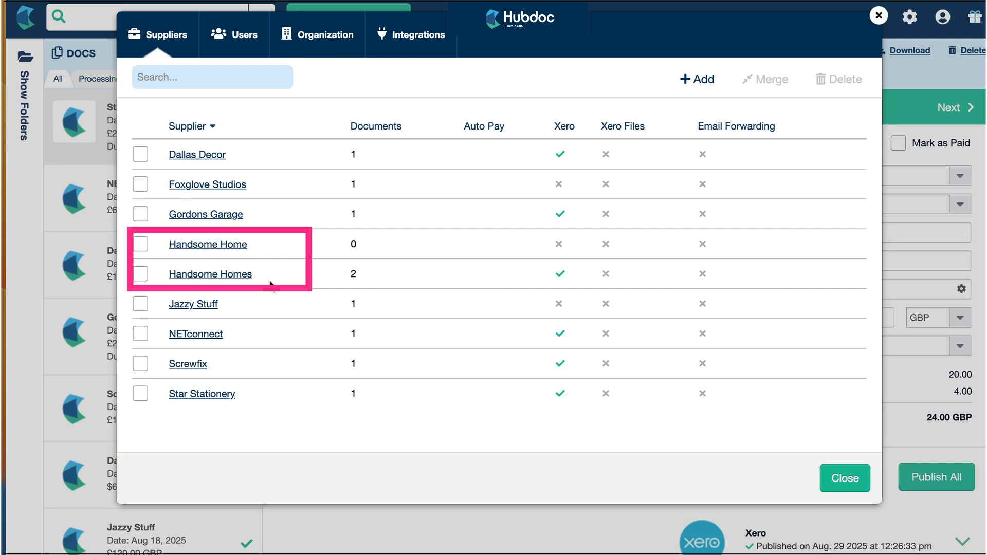
pyautogui.click(140, 273)
pyautogui.click(141, 247)
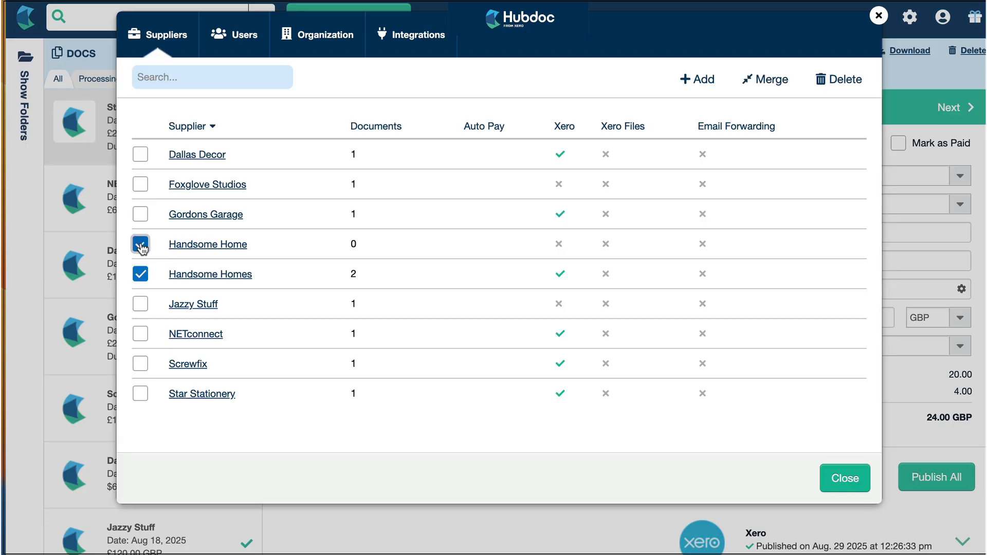
pyautogui.click(770, 87)
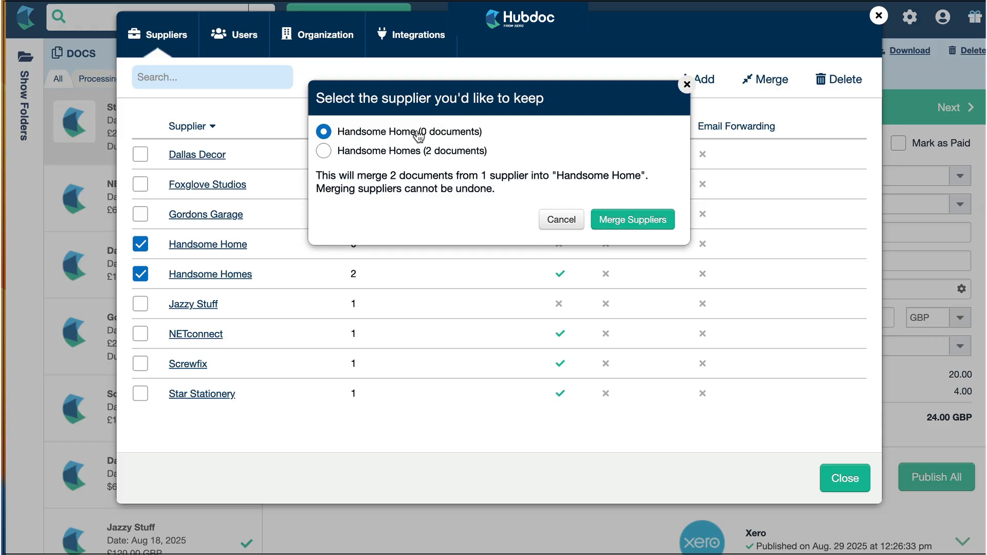
pyautogui.click(323, 152)
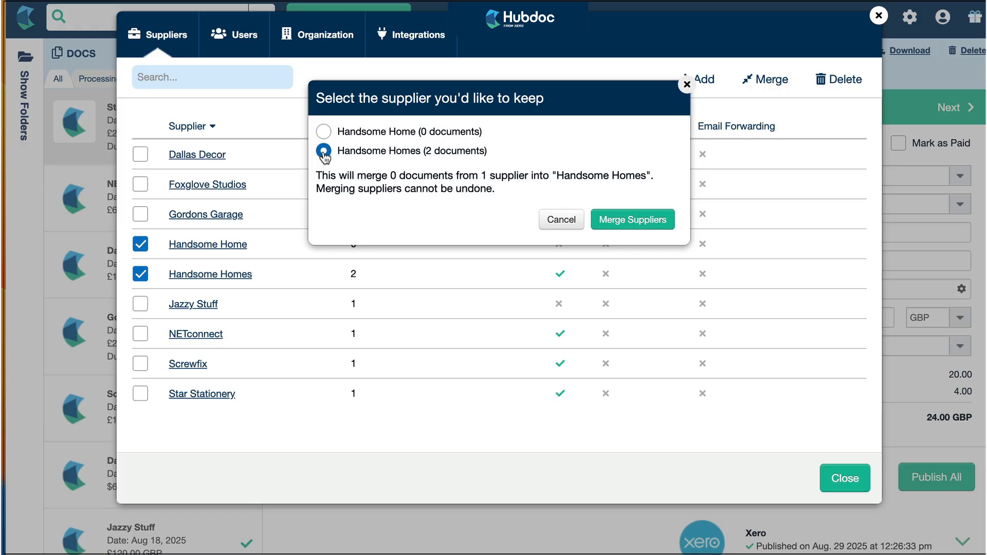
pyautogui.click(632, 220)
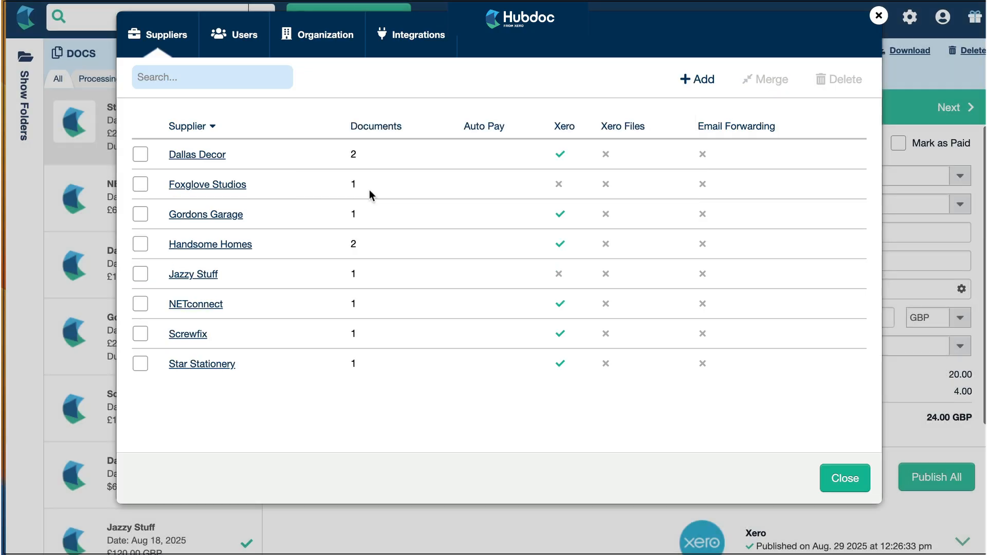
# Set the Handsome Homes supplier due date to 7 days after the bill date, using the document due date first when available
pyautogui.click(213, 248)
pyautogui.scroll(-1, 326, 251)
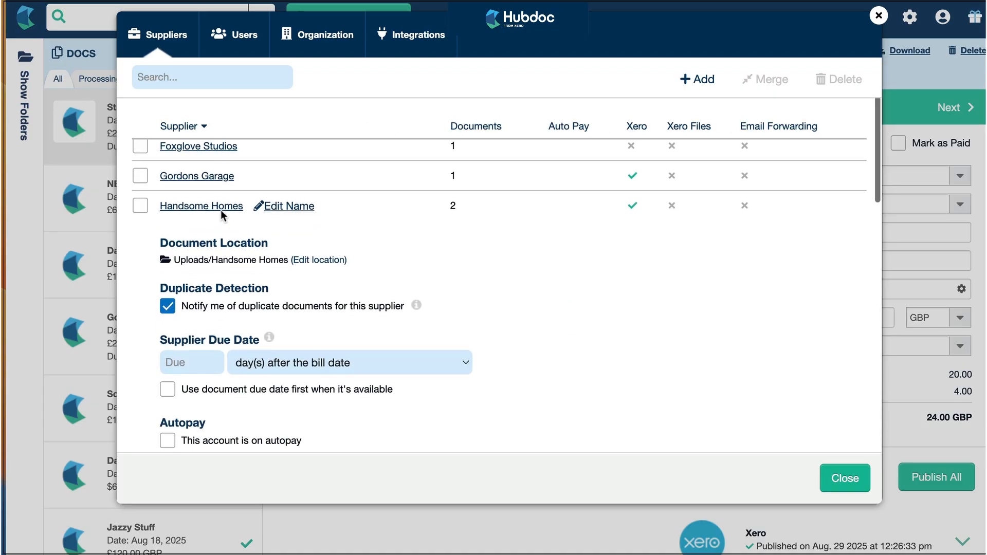
pyautogui.scroll(-1, 301, 226)
pyautogui.scroll(-2, 302, 226)
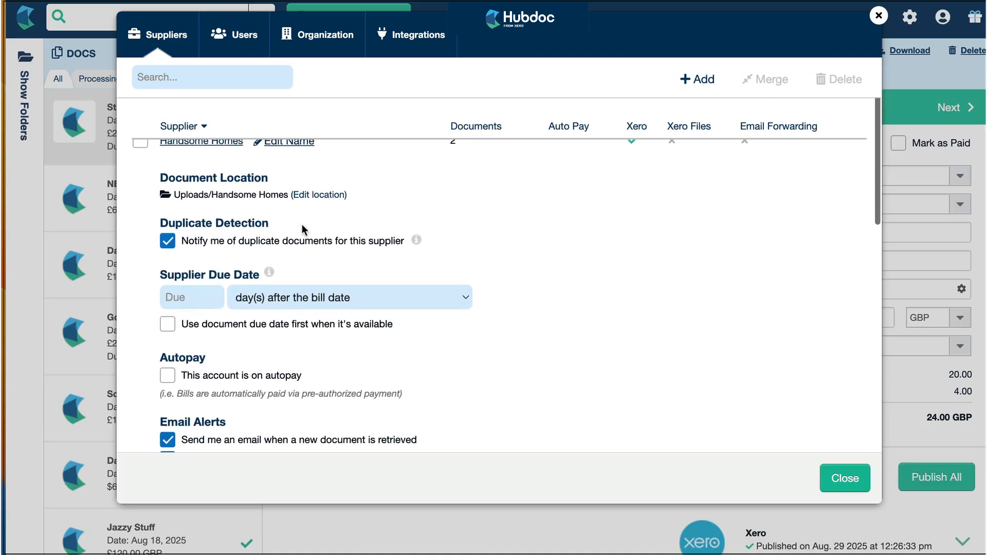
pyautogui.scroll(-1, 301, 224)
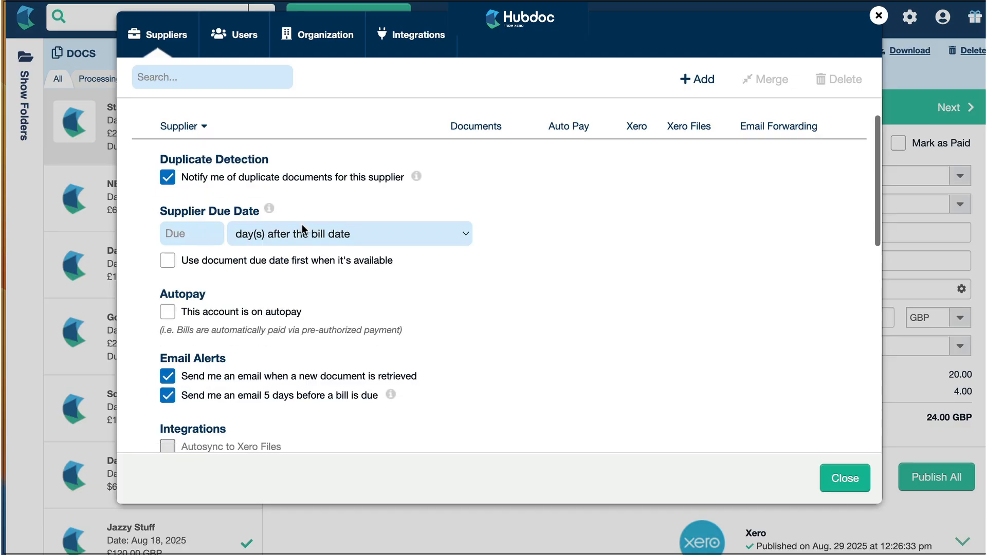
pyautogui.click(190, 231)
pyautogui.write('7')
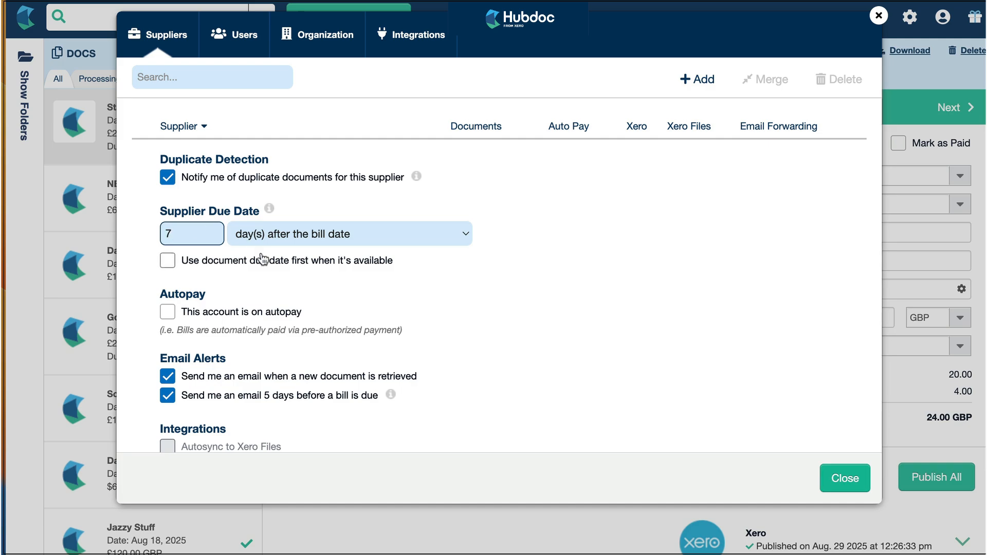
pyautogui.click(170, 263)
# Examine the Handsome Homes settings for duplicate detection, autopay, email alerts, Xero publishing rules, contact and description
pyautogui.scroll(-3, 319, 283)
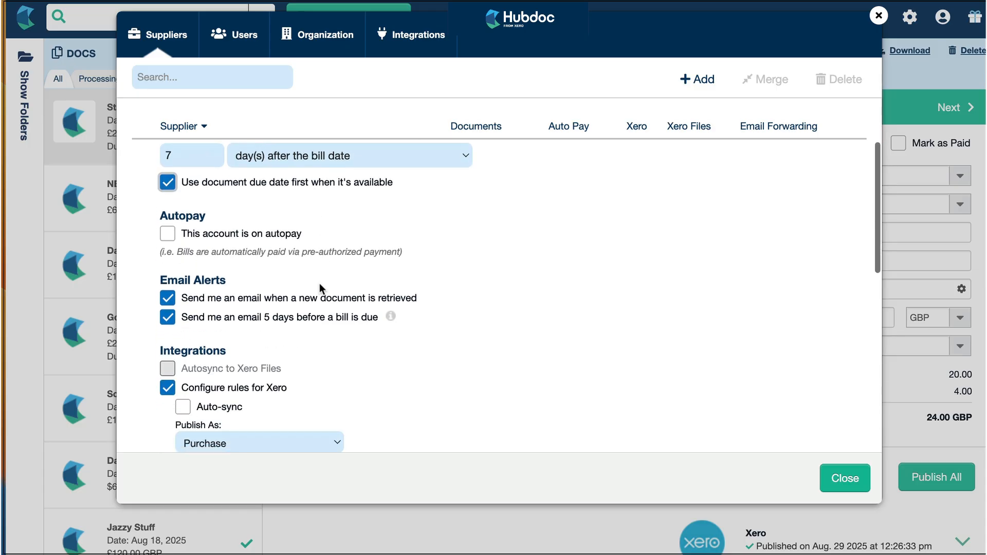
pyautogui.scroll(-5, 319, 282)
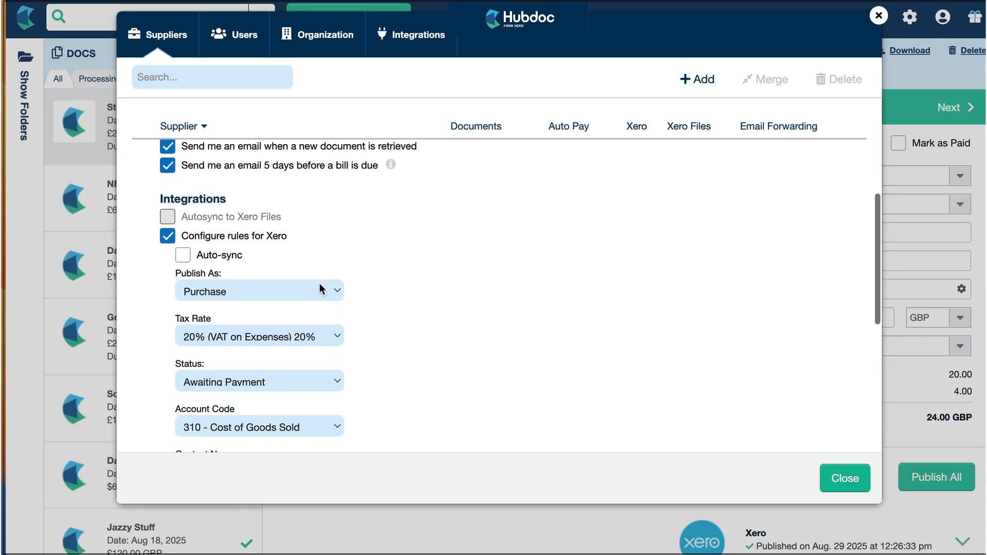
pyautogui.scroll(10, 320, 282)
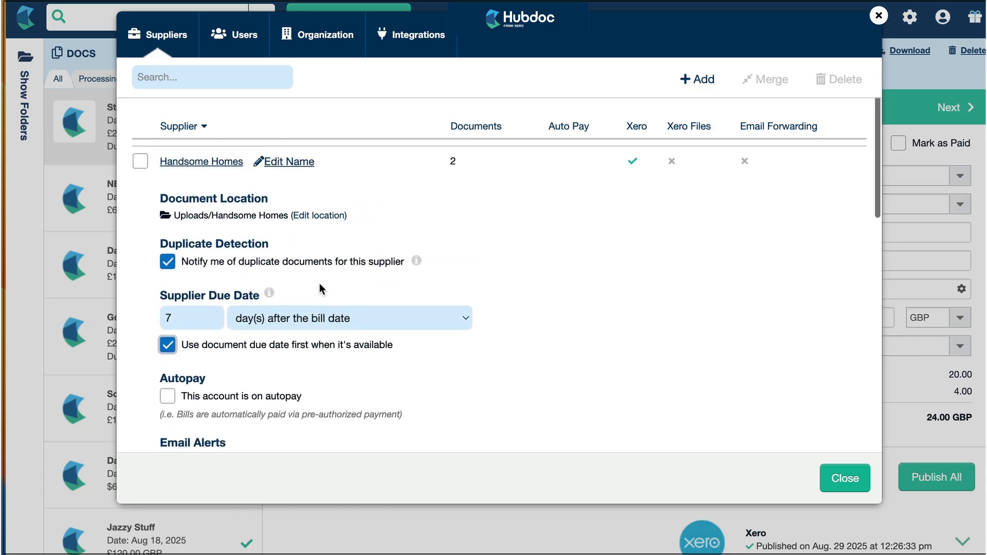
pyautogui.scroll(1, 319, 283)
pyautogui.scroll(-5, 319, 283)
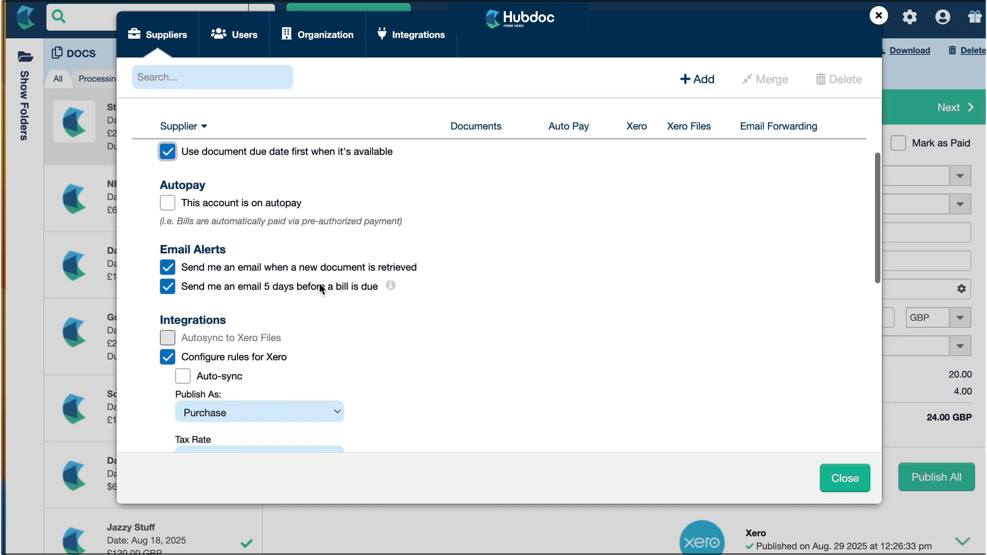
pyautogui.scroll(-4, 319, 283)
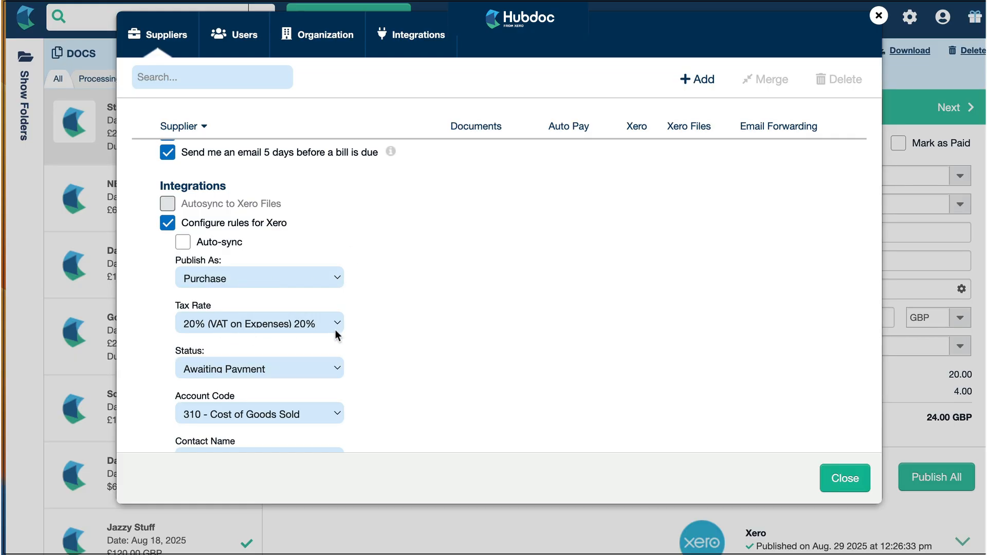
pyautogui.scroll(-3, 400, 341)
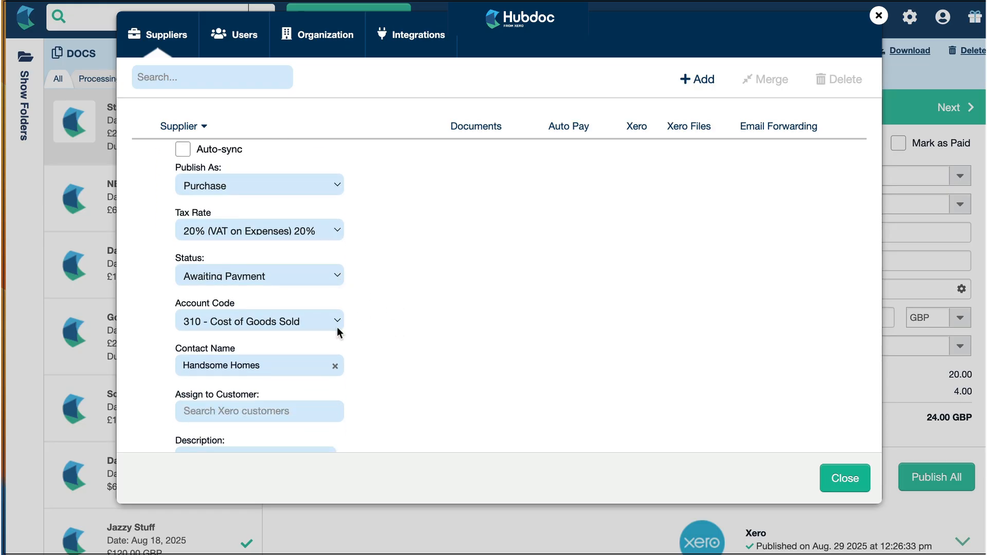
pyautogui.scroll(-3, 336, 322)
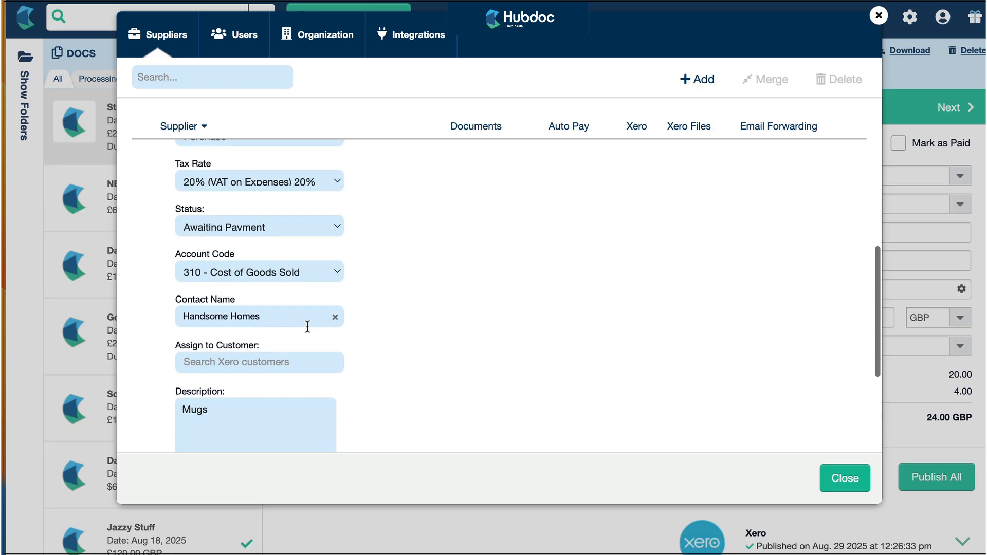
pyautogui.scroll(-2, 307, 327)
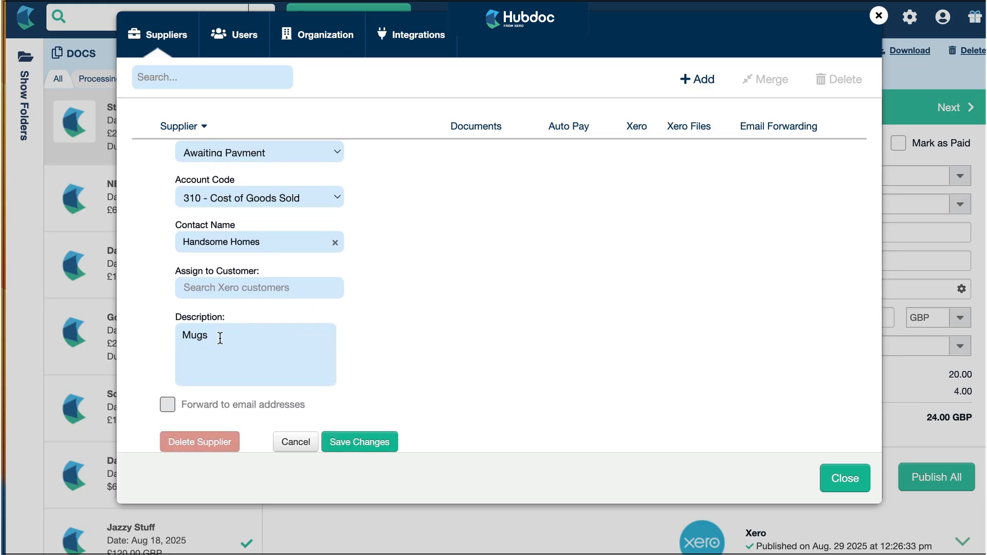
pyautogui.scroll(-3, 219, 338)
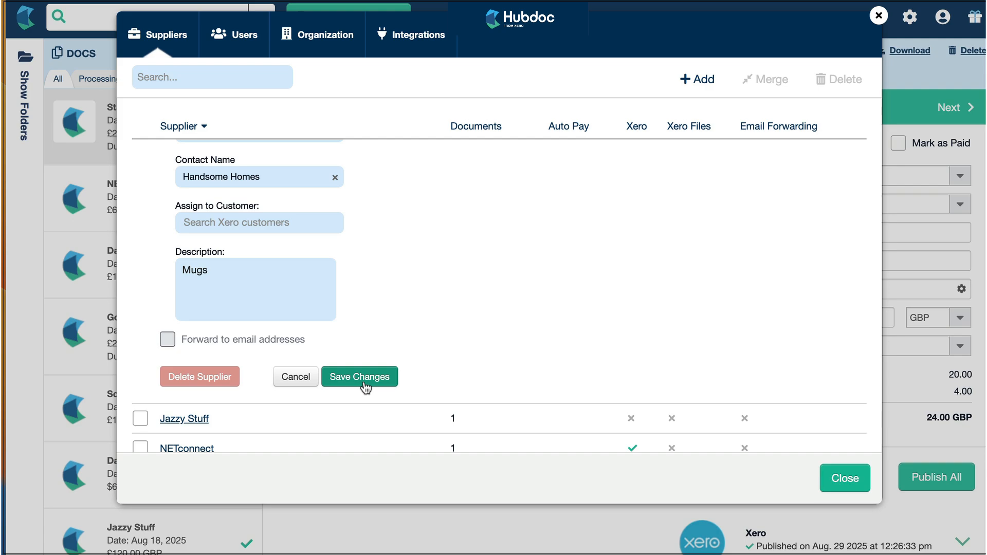
# Save the changes to the Handsome Homes supplier settings
pyautogui.click(359, 378)
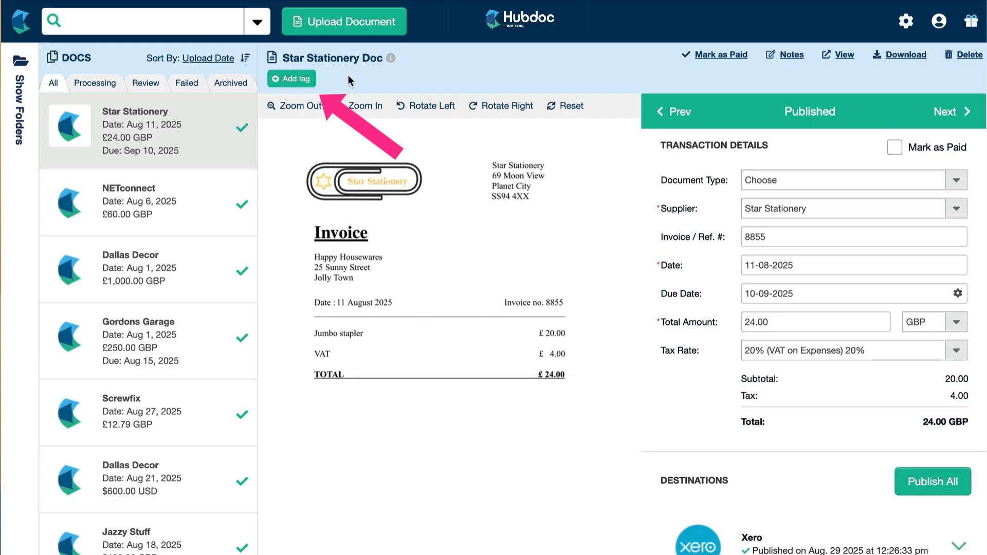
# Add the tags Queried and Remittance to the Star Stationery document
pyautogui.click(292, 79)
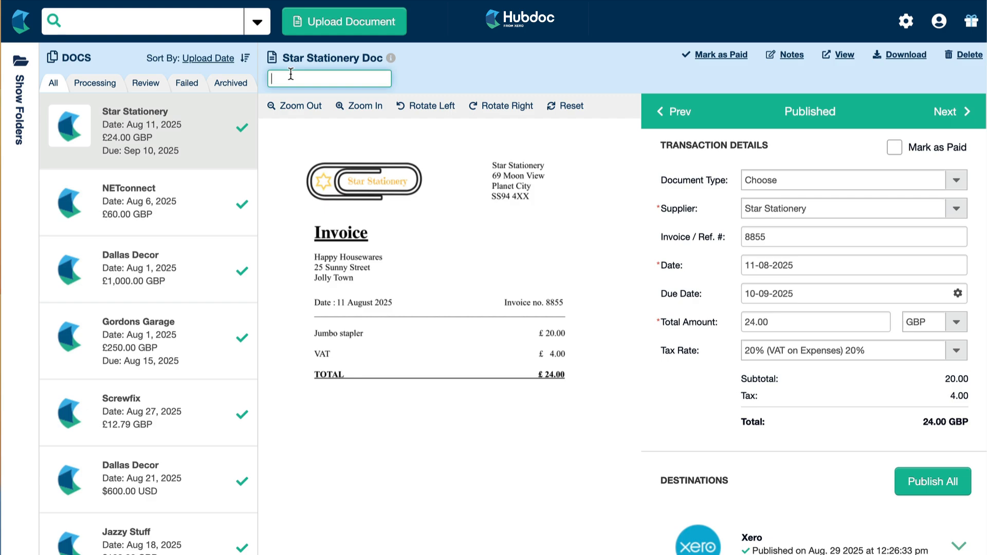
pyautogui.write('Queried')
pyautogui.press('Return')
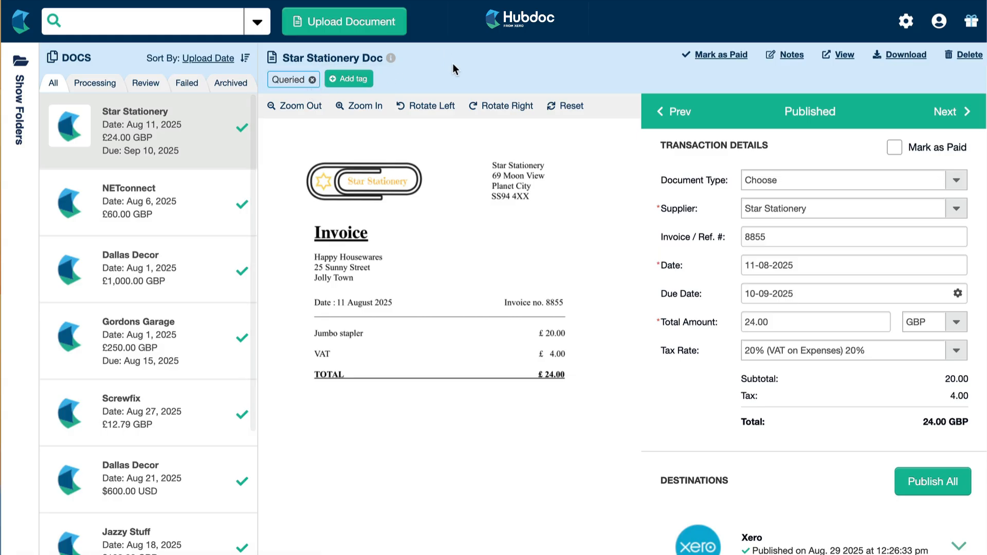
pyautogui.click(18, 92)
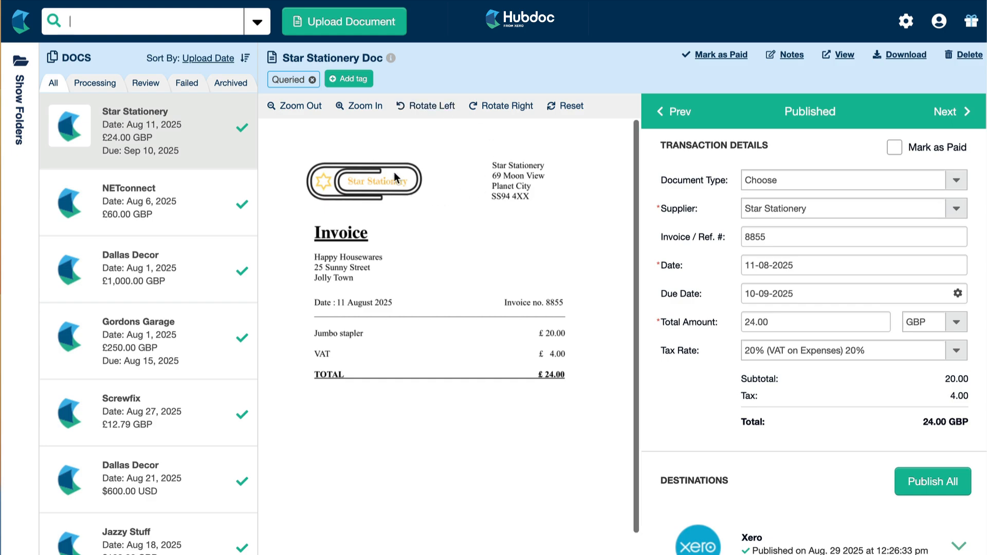
pyautogui.click(354, 79)
pyautogui.write('R')
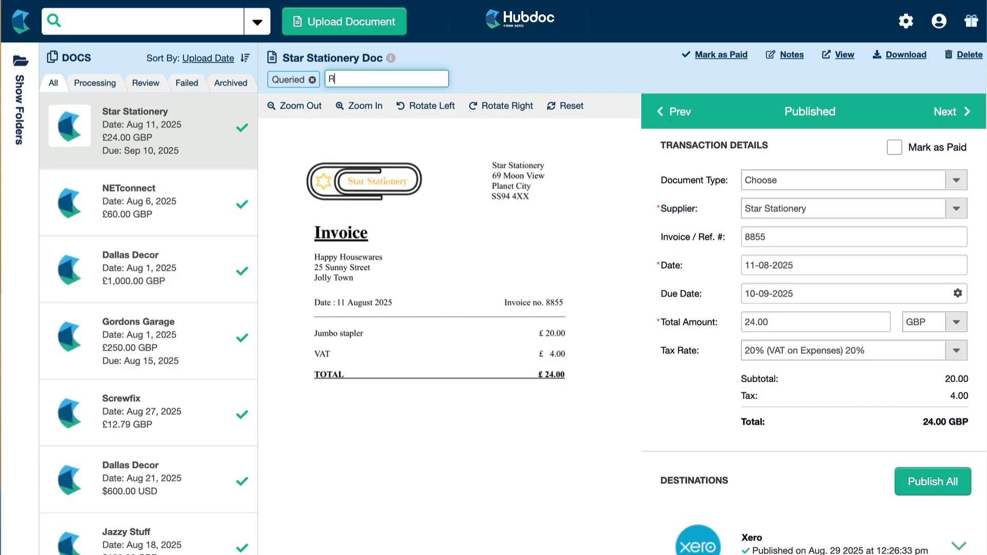
pyautogui.write('emittance')
pyautogui.press('Return')
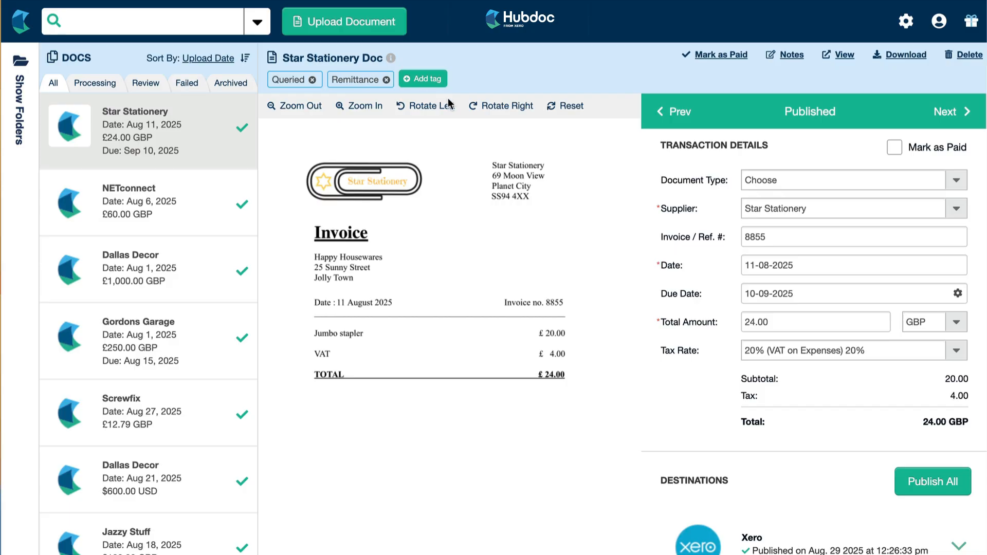
# Filter the documents by the Remittance tag and search within them for an amount that equals 24.00
pyautogui.click(20, 75)
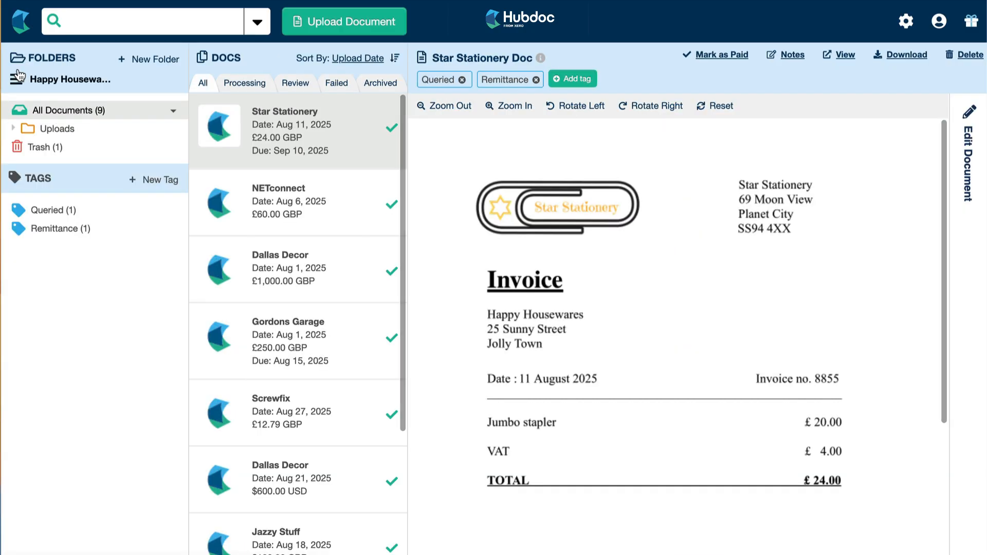
pyautogui.click(53, 229)
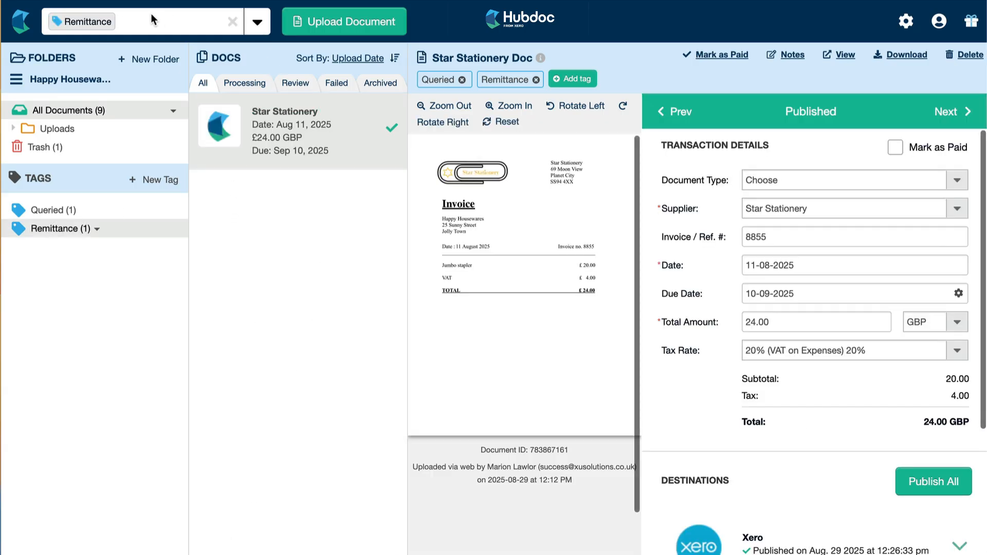
pyautogui.click(257, 22)
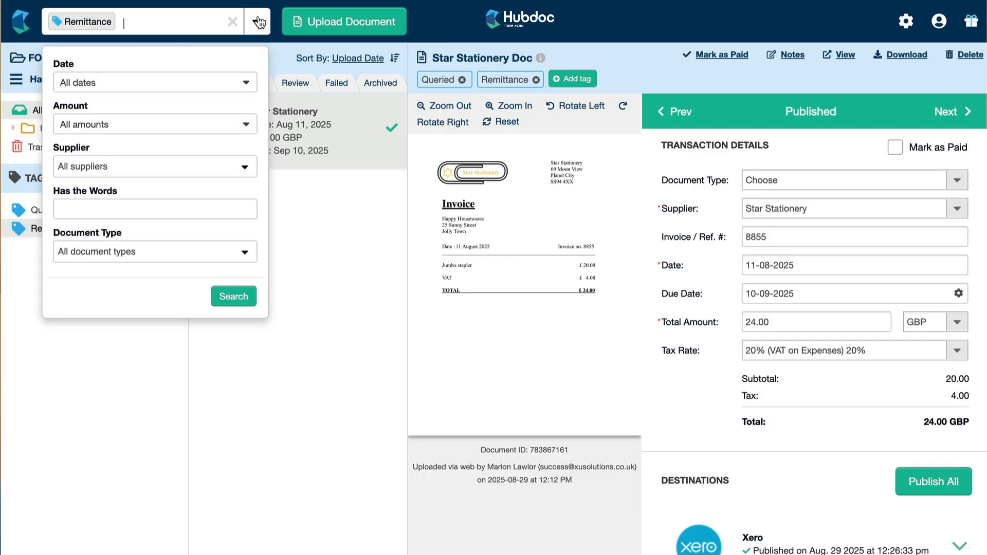
pyautogui.click(186, 125)
pyautogui.click(109, 161)
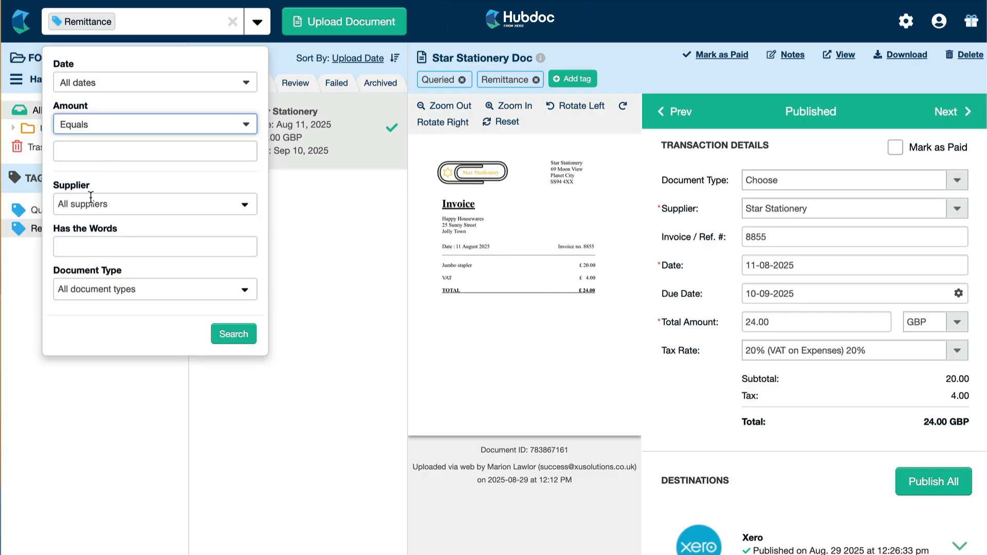
pyautogui.click(75, 150)
pyautogui.write('24.')
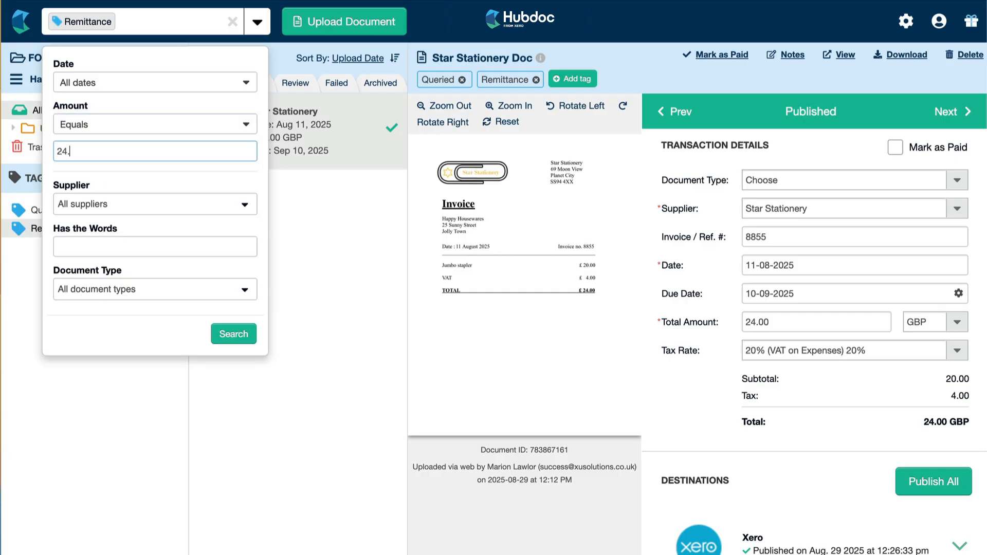
pyautogui.write('00')
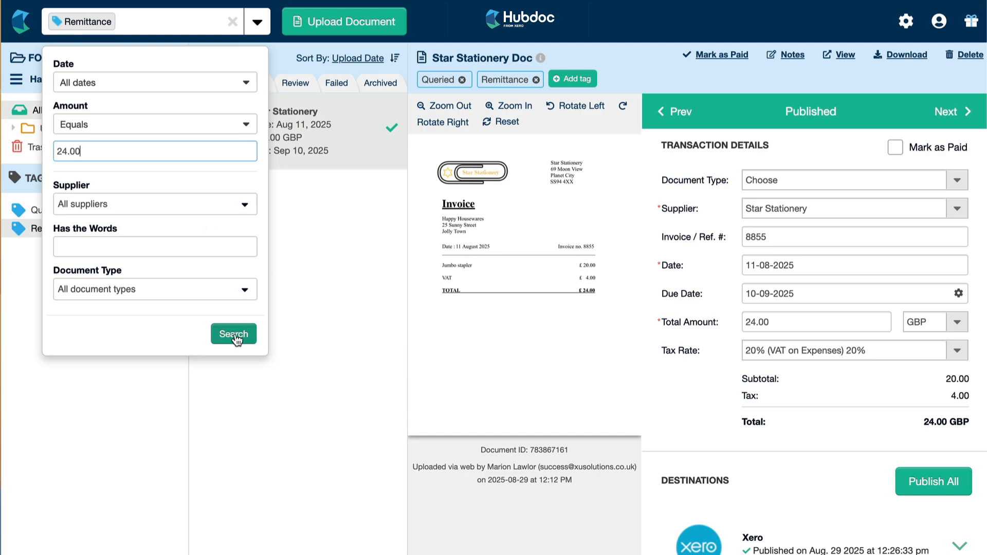
pyautogui.click(234, 335)
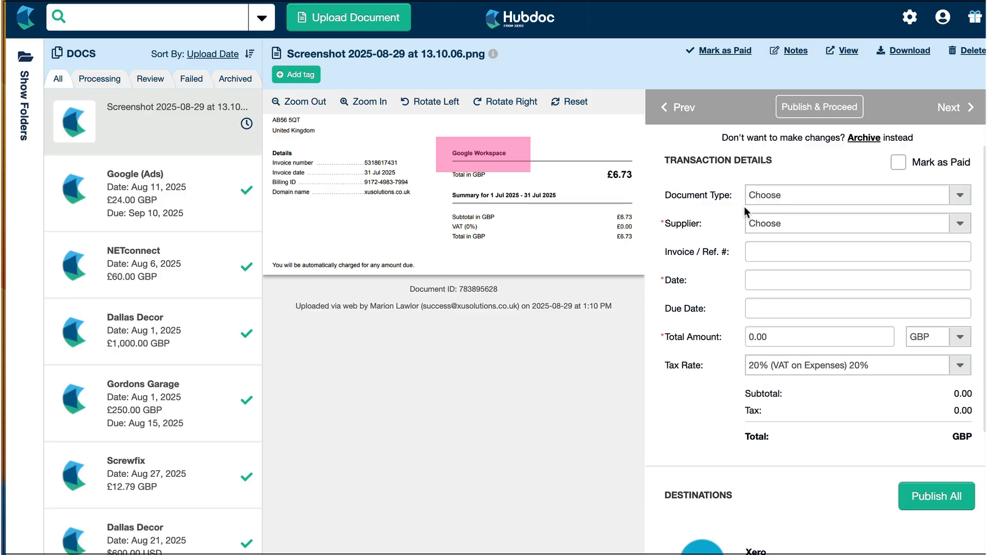
# Assign the uploaded screenshot invoice to the supplier Google (Workspace) and enter 333 as its invoice reference
pyautogui.click(789, 222)
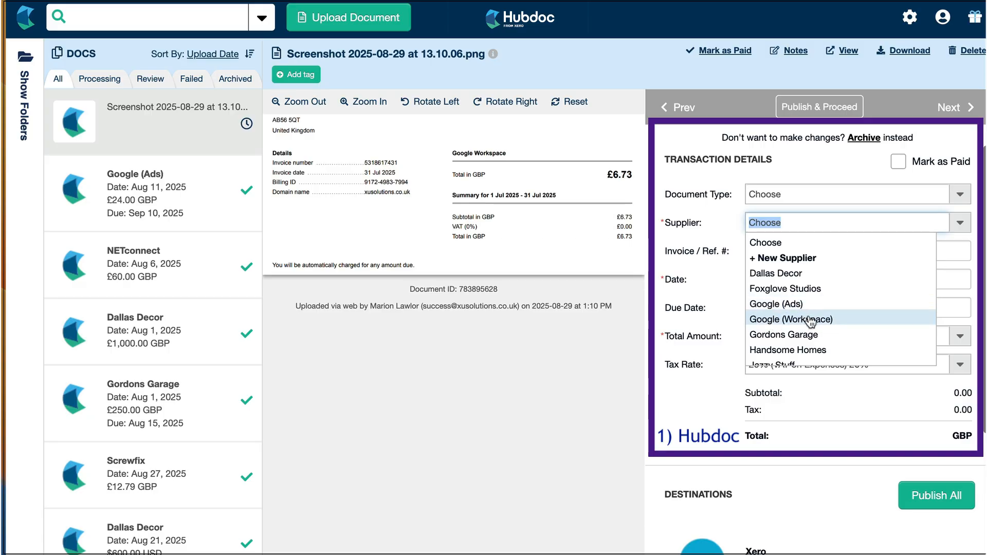
pyautogui.click(811, 321)
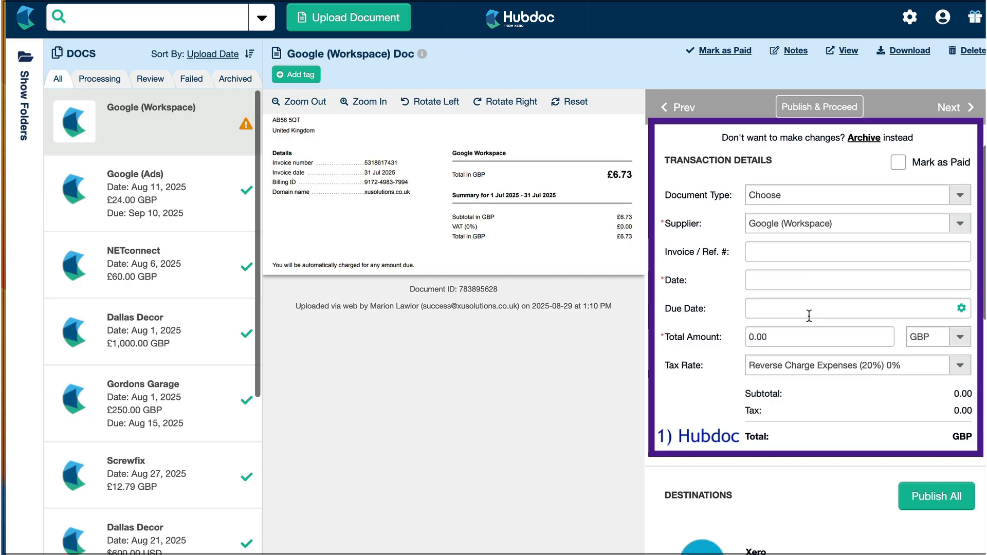
pyautogui.click(763, 259)
pyautogui.write('333')
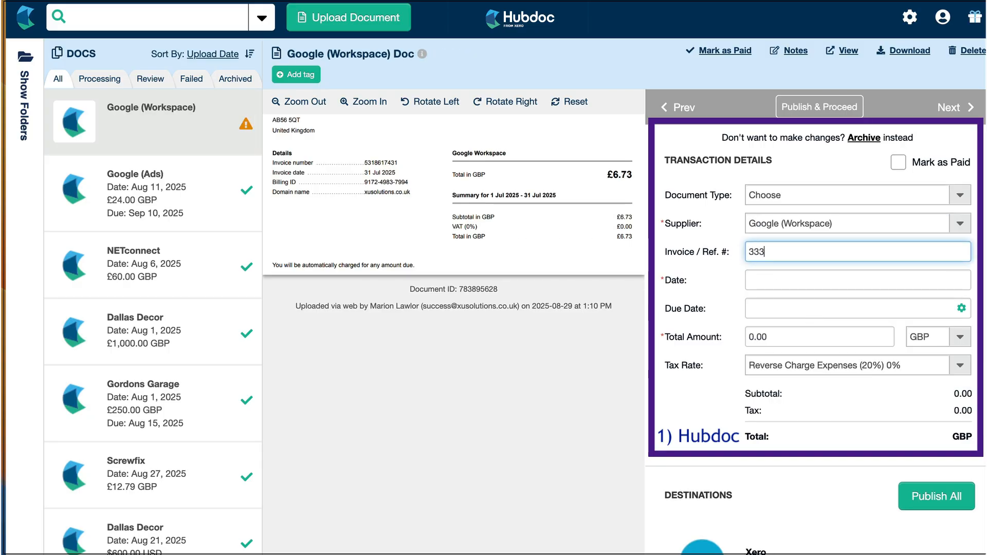
# Set the Google (Workspace) document's date to 31-07-2025 and its total amount to 6.73 GBP
pyautogui.click(762, 280)
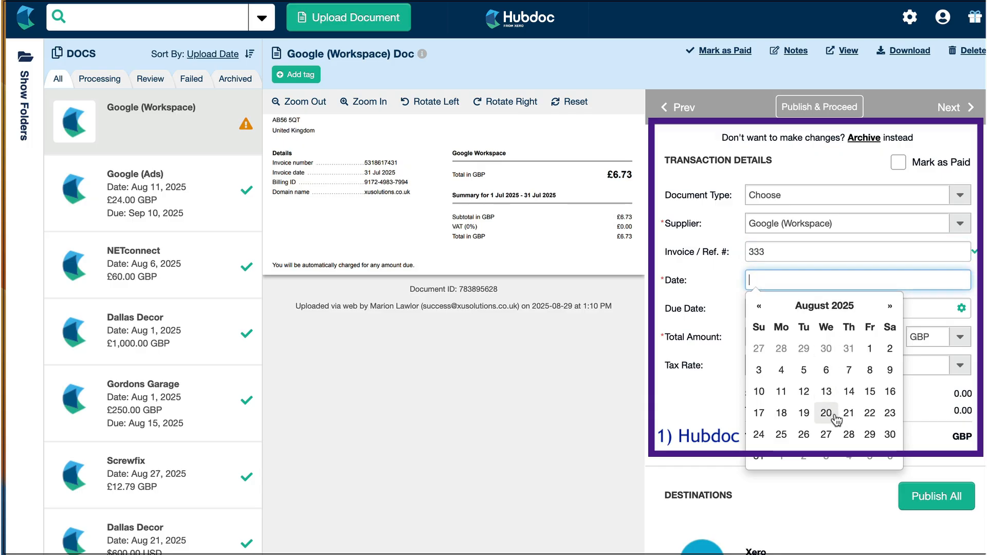
pyautogui.click(848, 349)
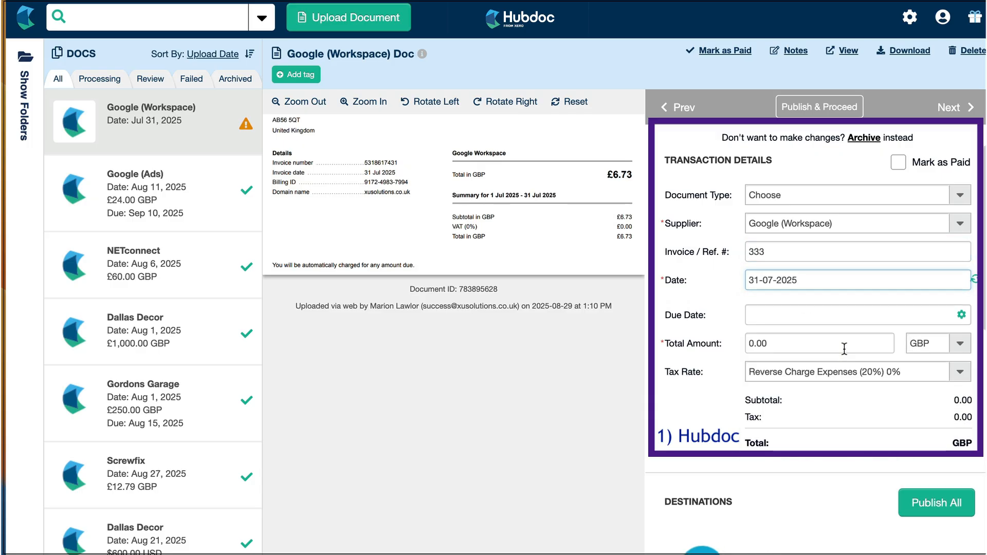
pyautogui.scroll(-1, 801, 308)
pyautogui.click(802, 311)
pyautogui.write('6.73')
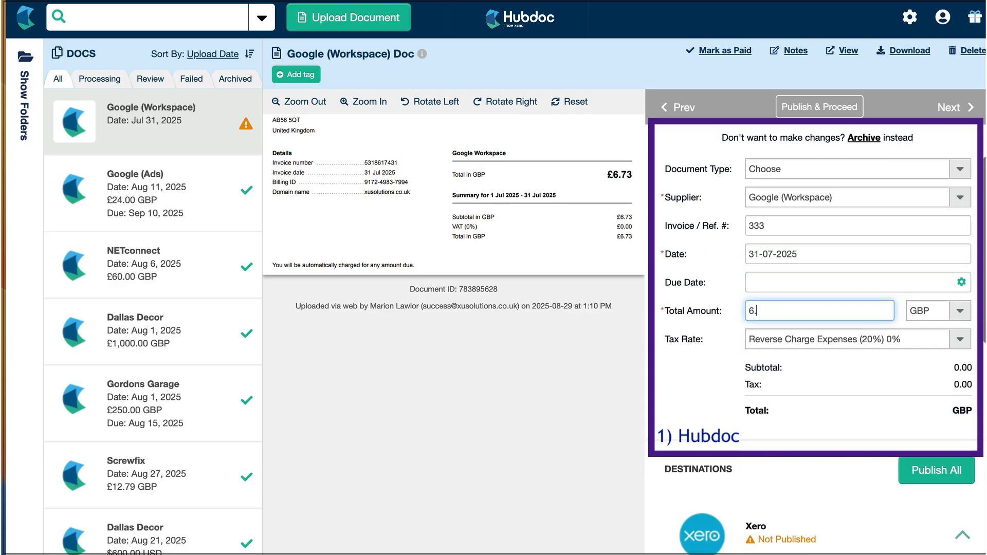
pyautogui.click(815, 363)
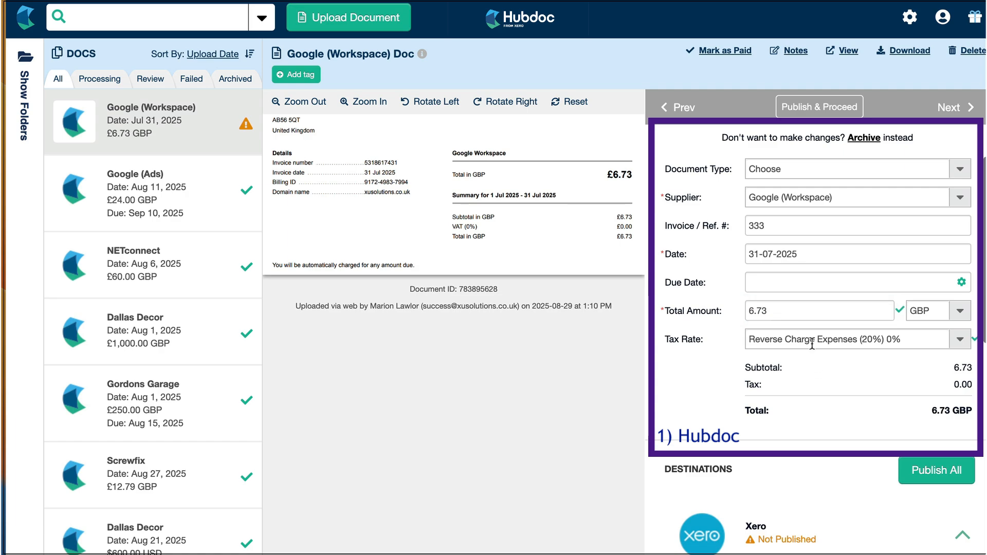
# Examine the Google (Workspace) document's Xero publishing details, including publish type, status, contact, account code and description
pyautogui.scroll(-5, 812, 344)
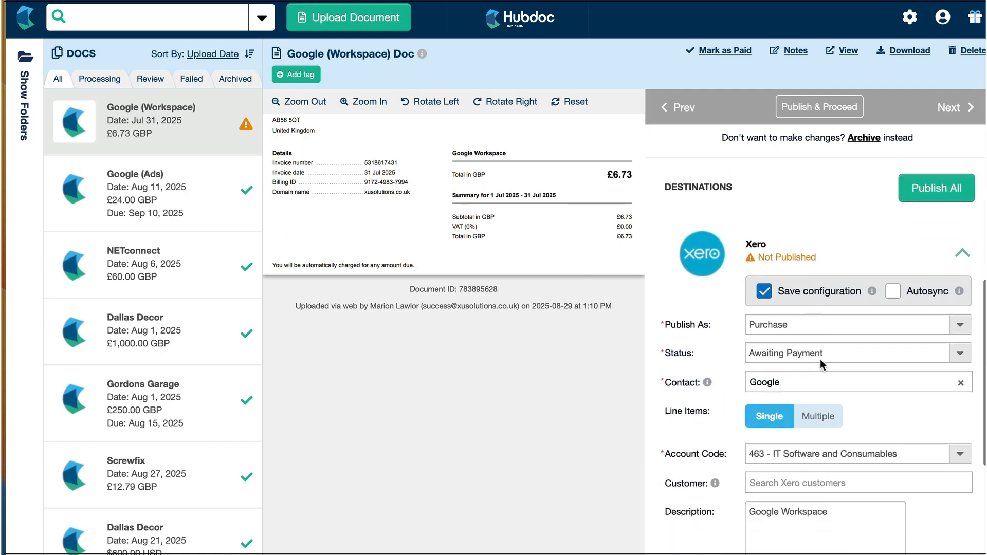
pyautogui.scroll(-1, 819, 359)
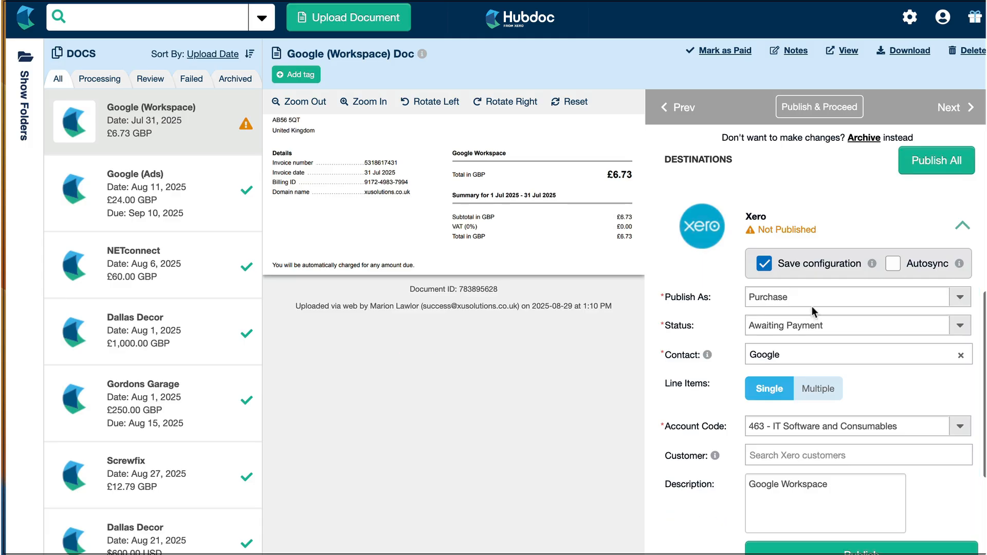
pyautogui.scroll(6, 812, 307)
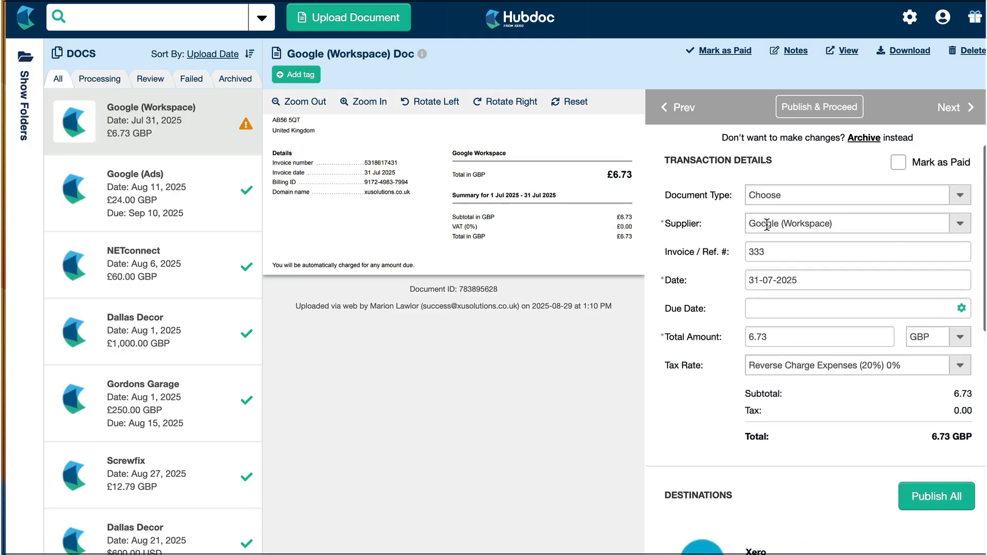
pyautogui.scroll(-7, 837, 235)
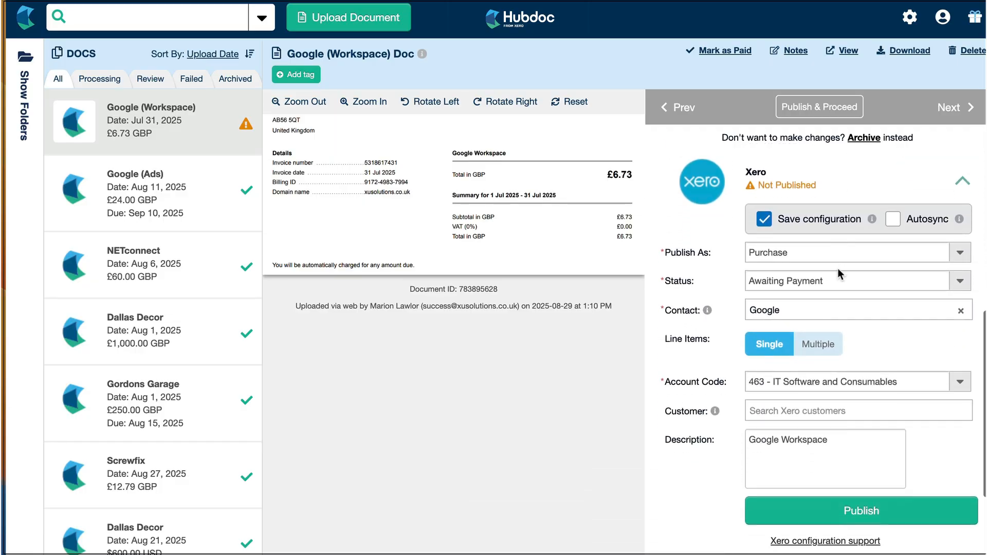
pyautogui.scroll(-1, 826, 308)
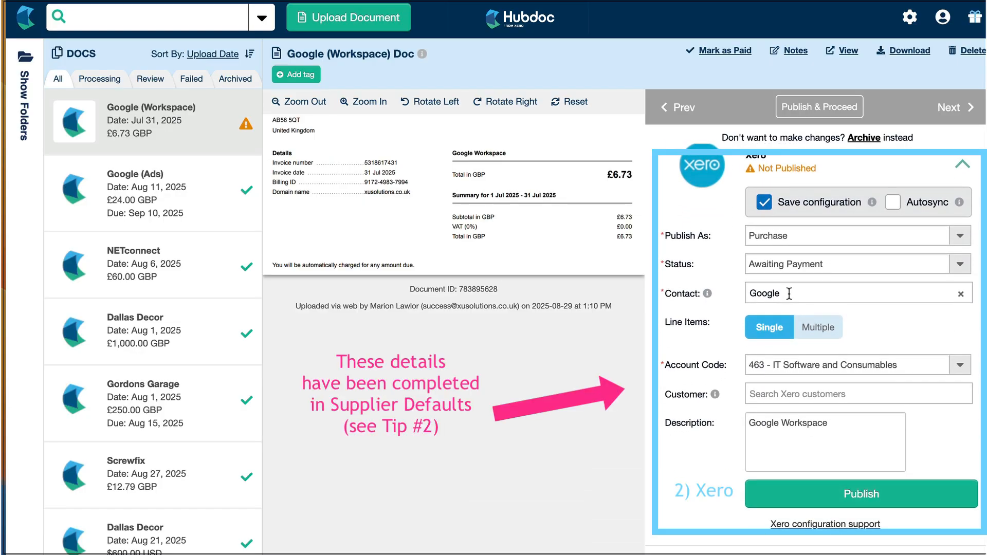
pyautogui.scroll(-1, 789, 294)
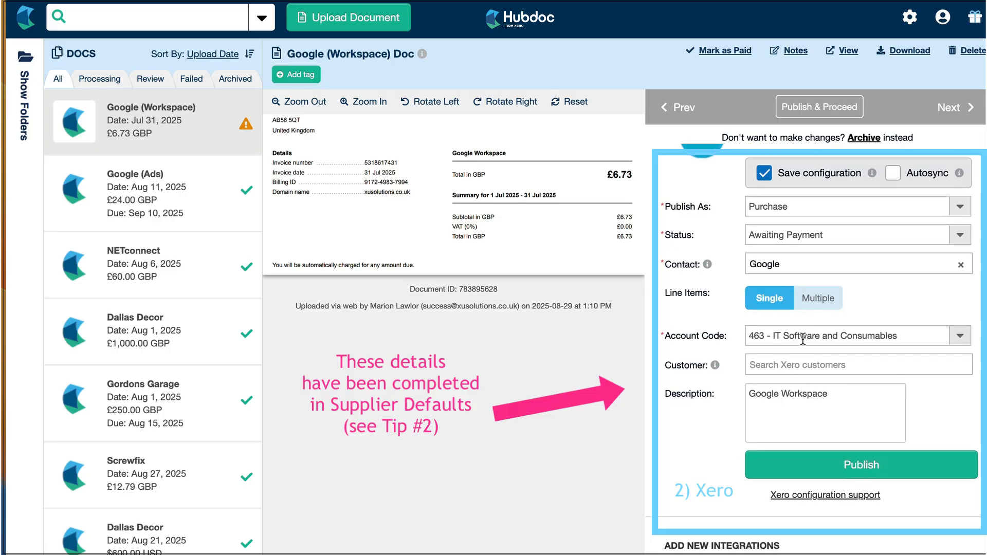
pyautogui.scroll(10, 803, 338)
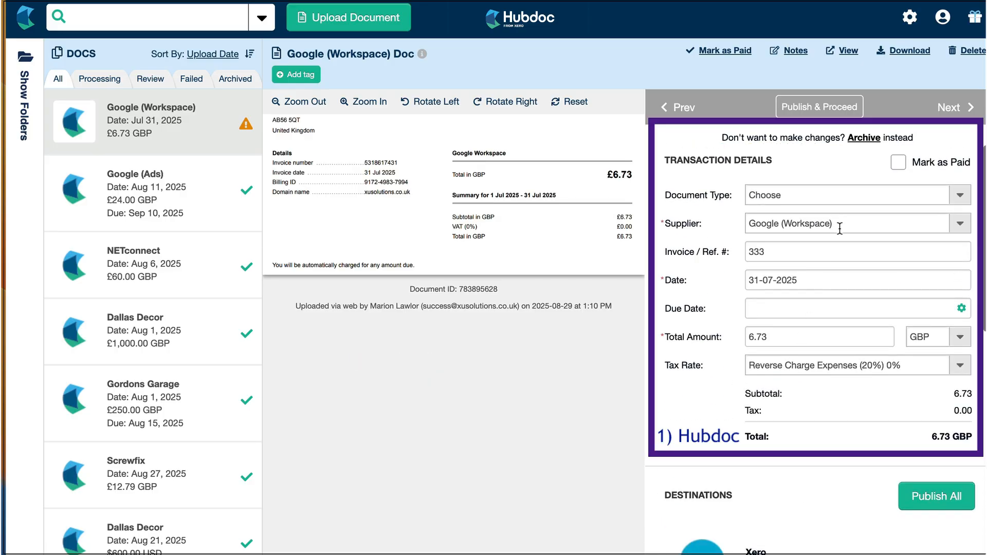
# Change the document's supplier to Google (Ads) and check the Xero account code and description that it applies
pyautogui.click(839, 229)
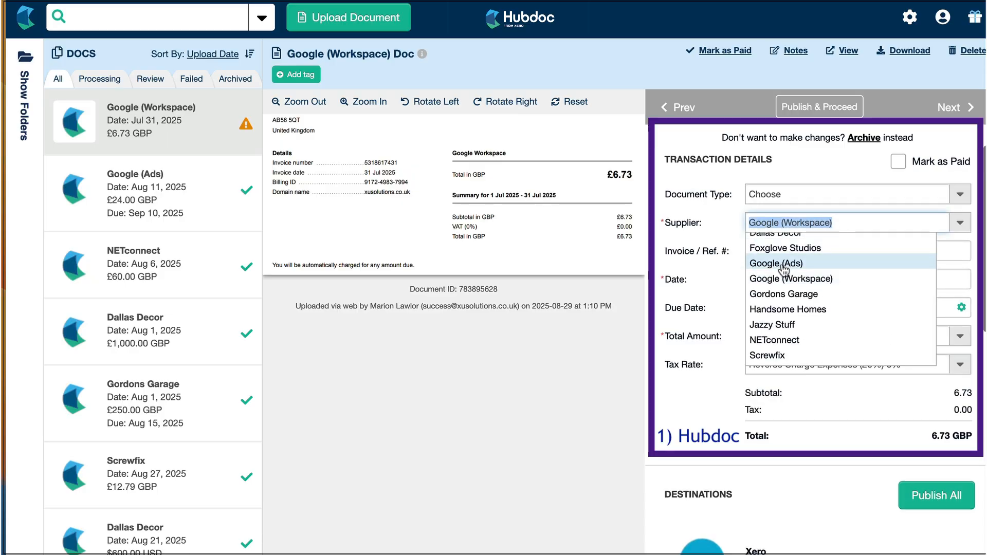
pyautogui.click(783, 264)
pyautogui.scroll(-5, 818, 261)
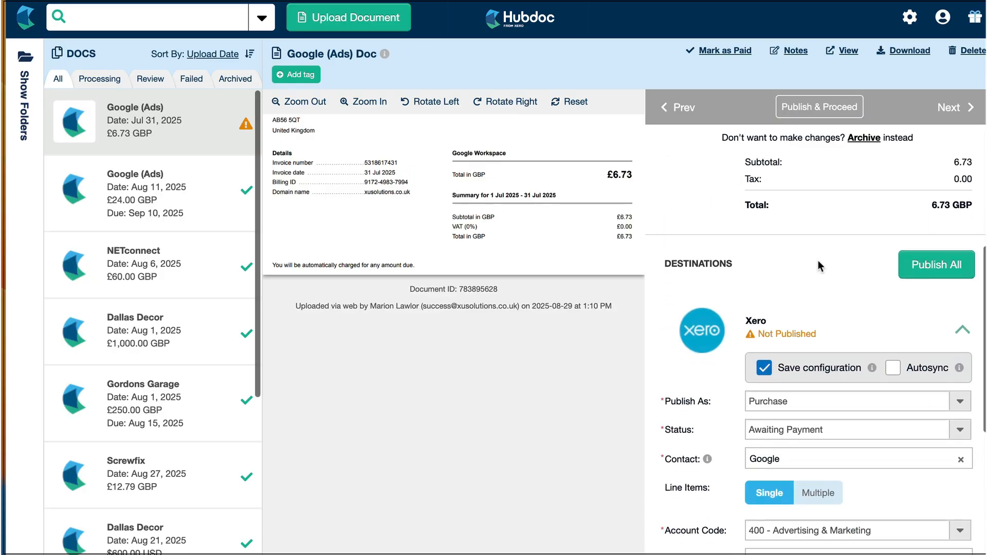
pyautogui.scroll(-1, 818, 288)
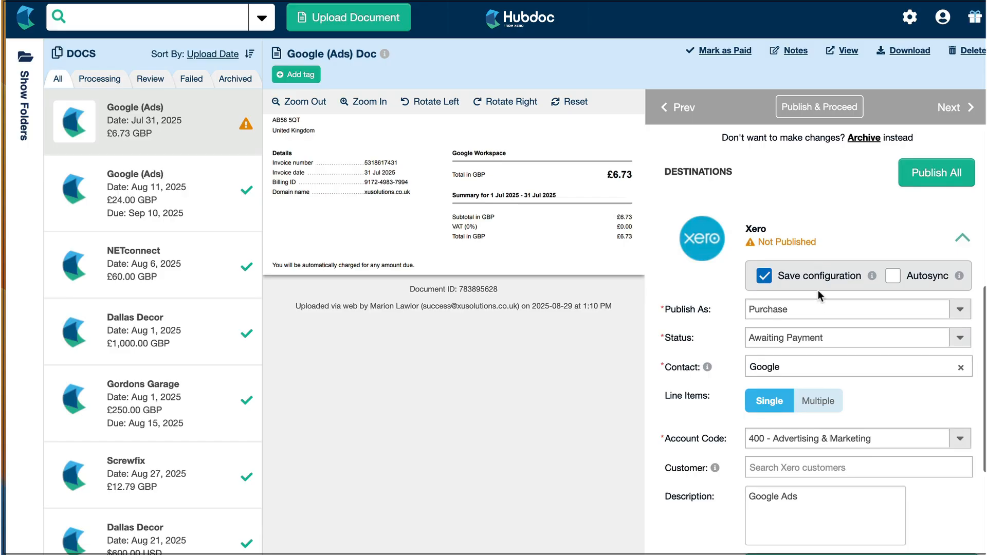
pyautogui.scroll(-3, 818, 300)
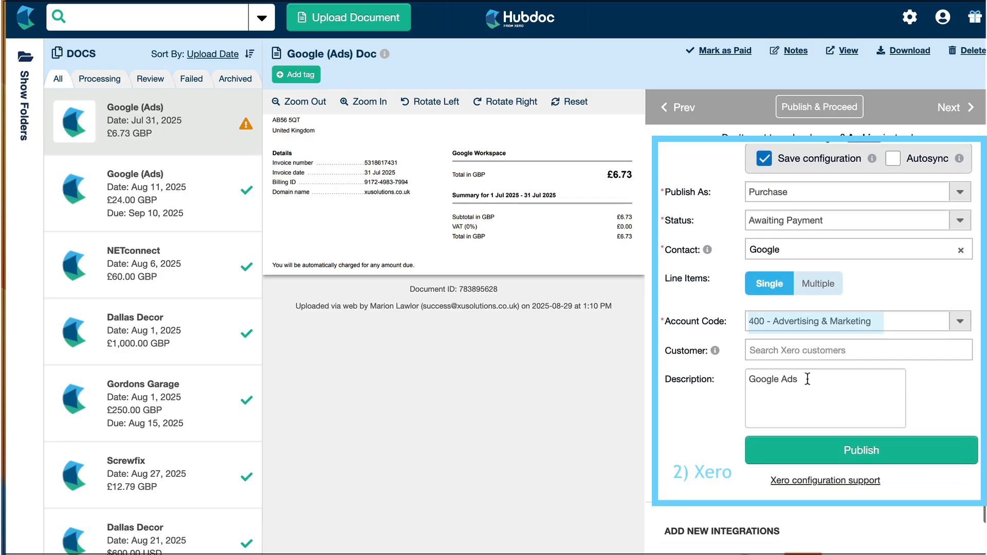